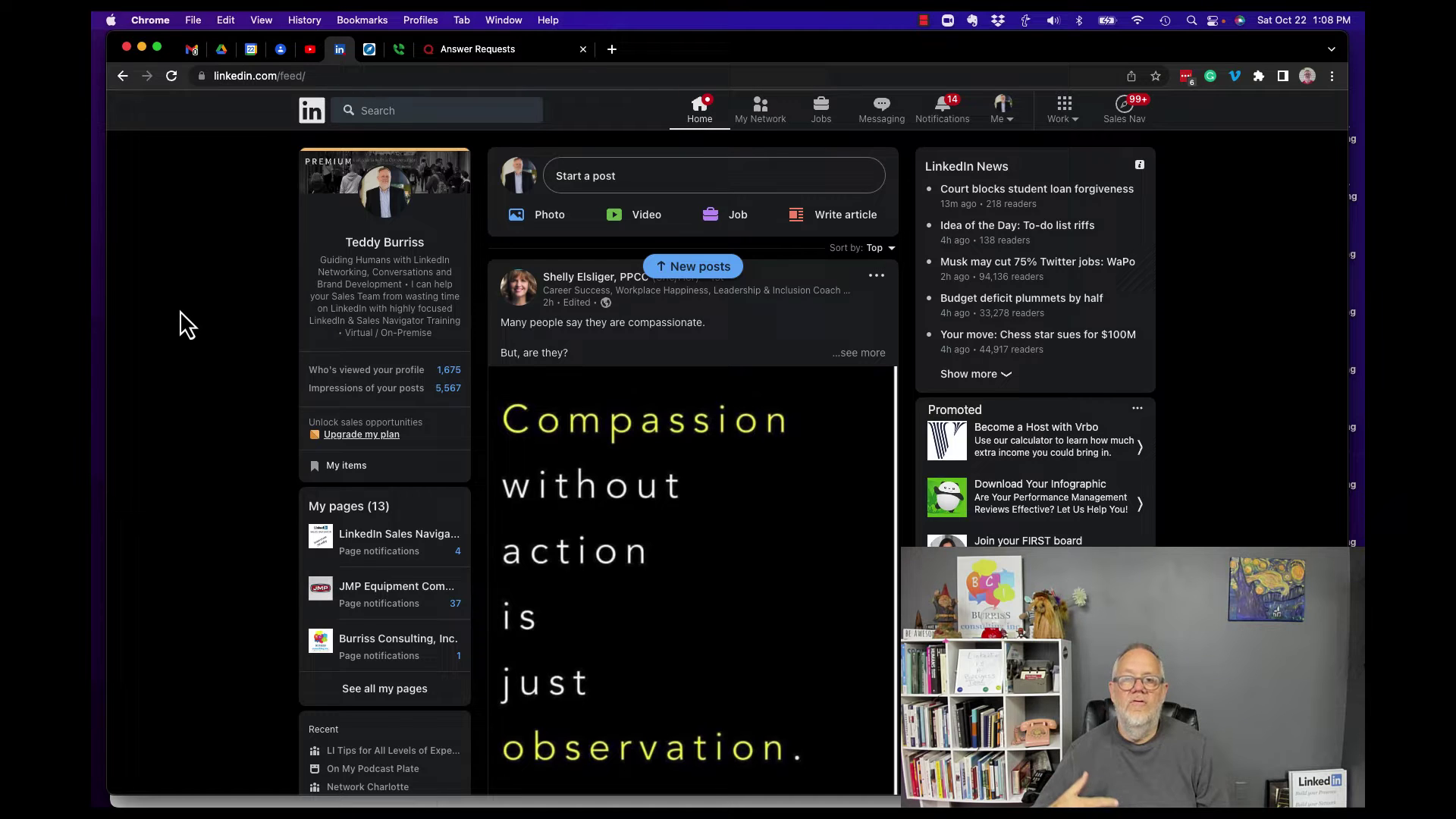
# Open your own LinkedIn profile page from the profile photo
pyautogui.click(377, 216)
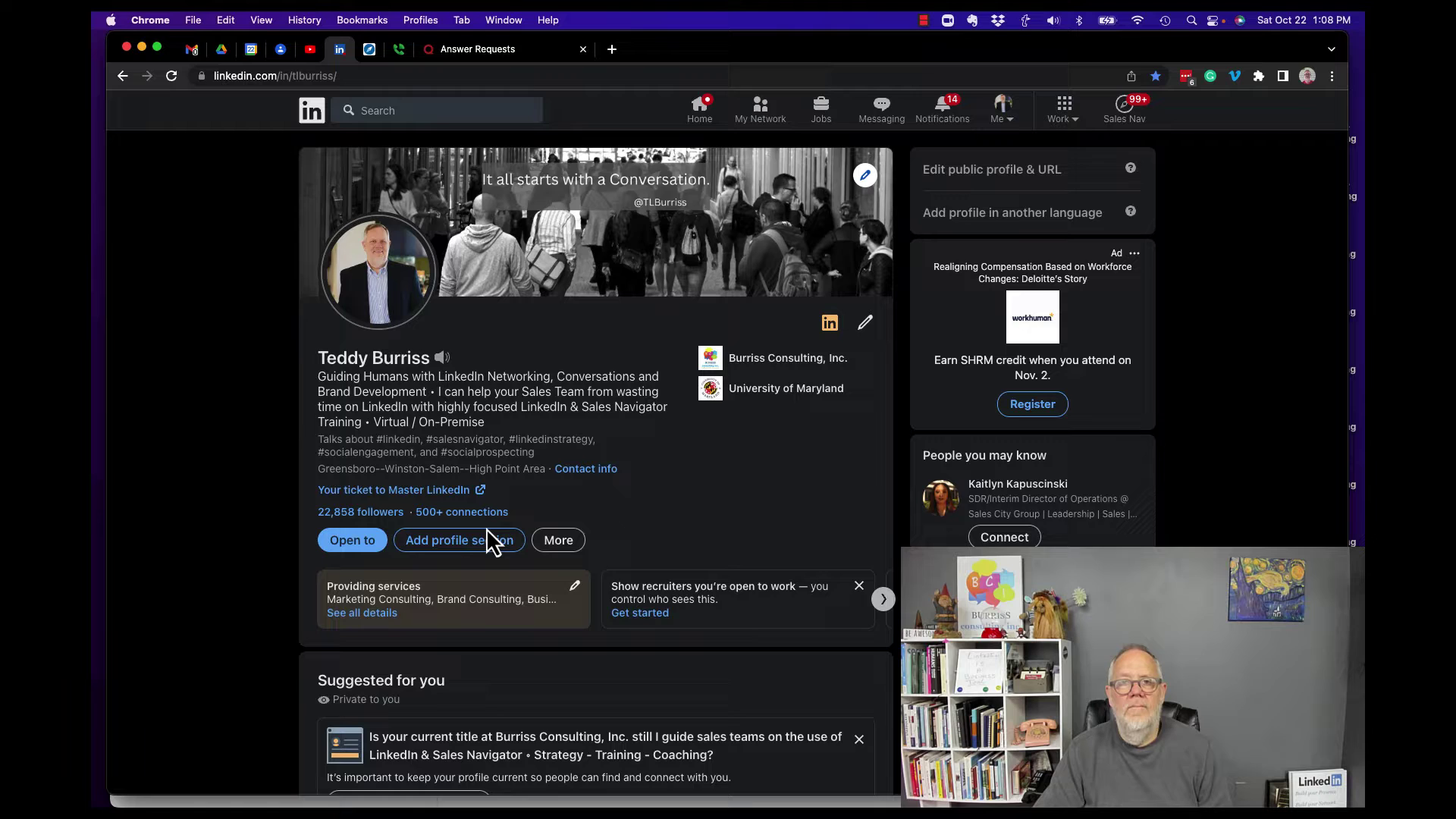
pyautogui.scroll(-5, 485, 528)
pyautogui.scroll(-5, 486, 529)
pyautogui.scroll(-5, 486, 528)
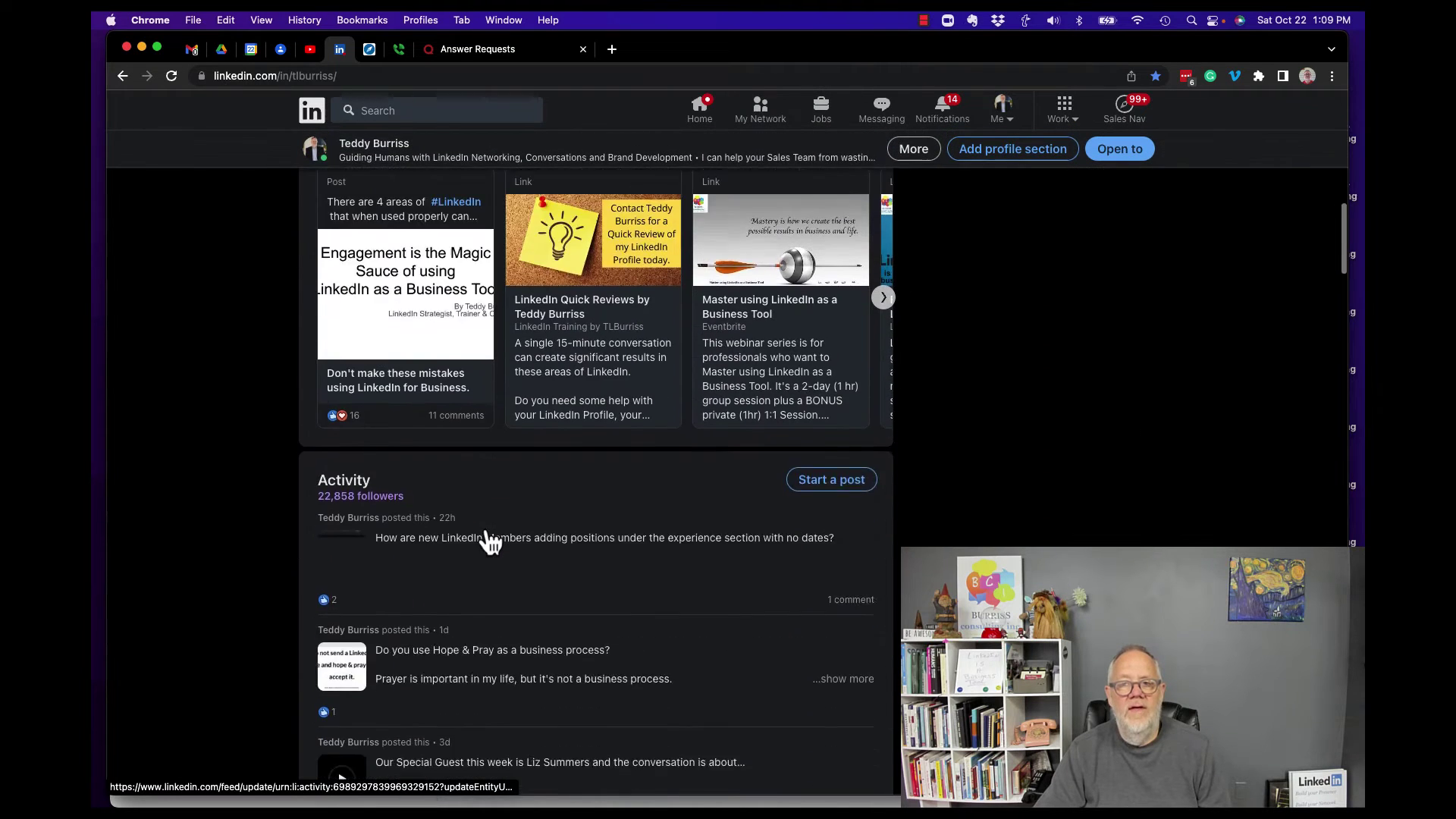
pyautogui.scroll(-5, 489, 541)
pyautogui.scroll(-5, 490, 541)
pyautogui.scroll(-5, 489, 540)
pyautogui.scroll(-4, 489, 541)
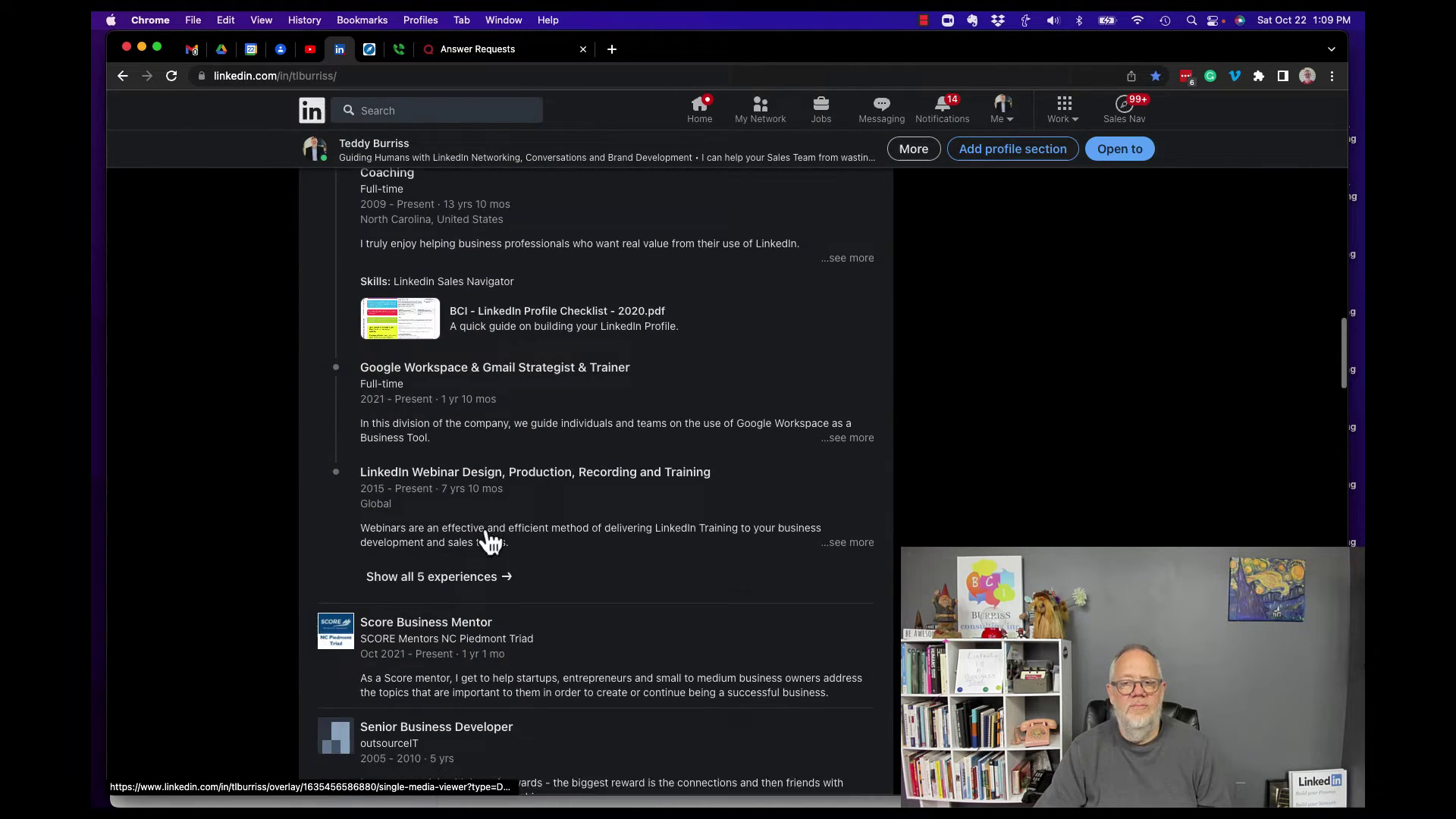
pyautogui.scroll(-5, 489, 541)
pyautogui.scroll(-5, 490, 541)
pyautogui.scroll(-3, 490, 539)
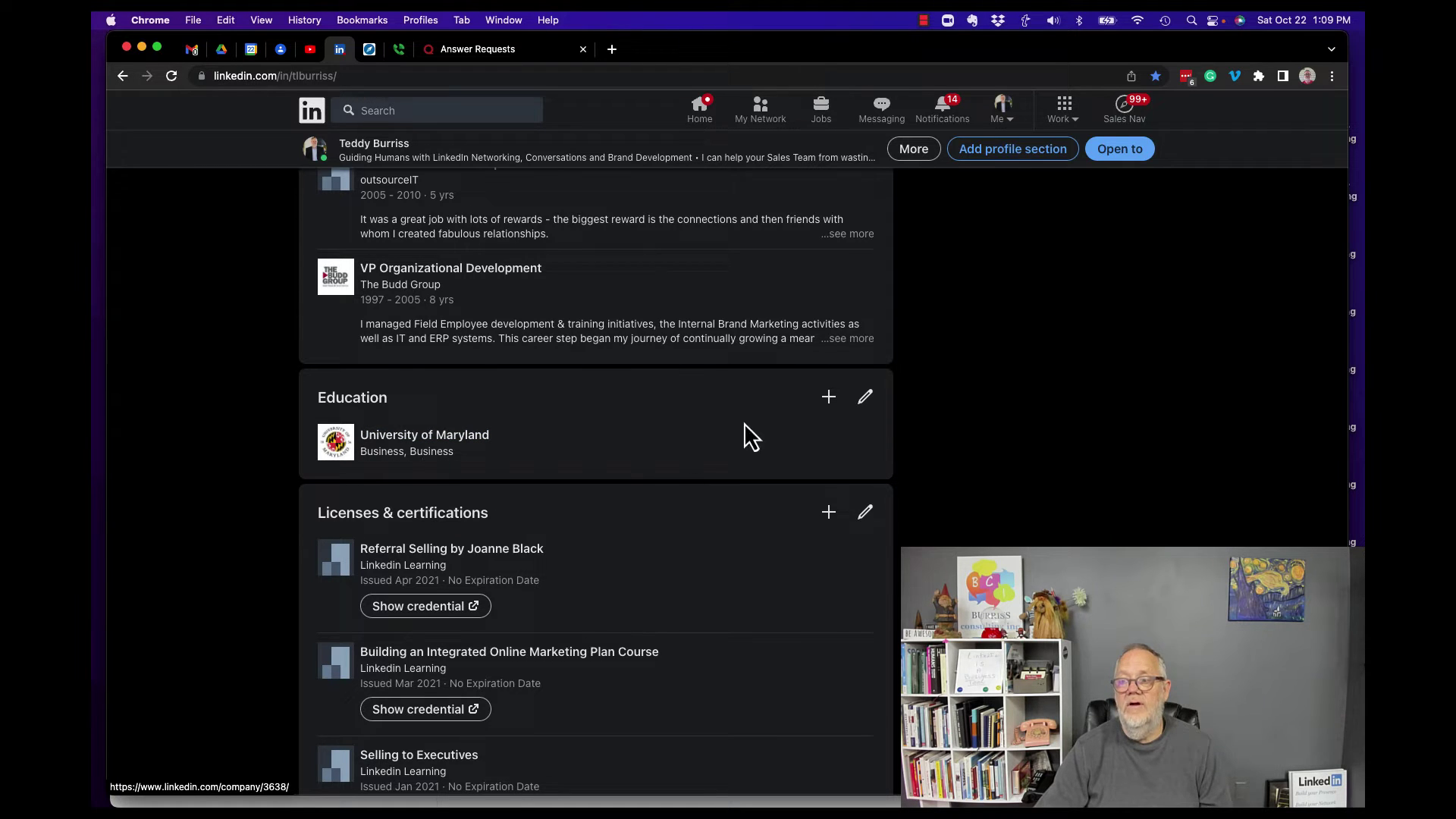
# Add an education entry: Boston University, Bachelor's degree, field of study International Business
pyautogui.click(829, 398)
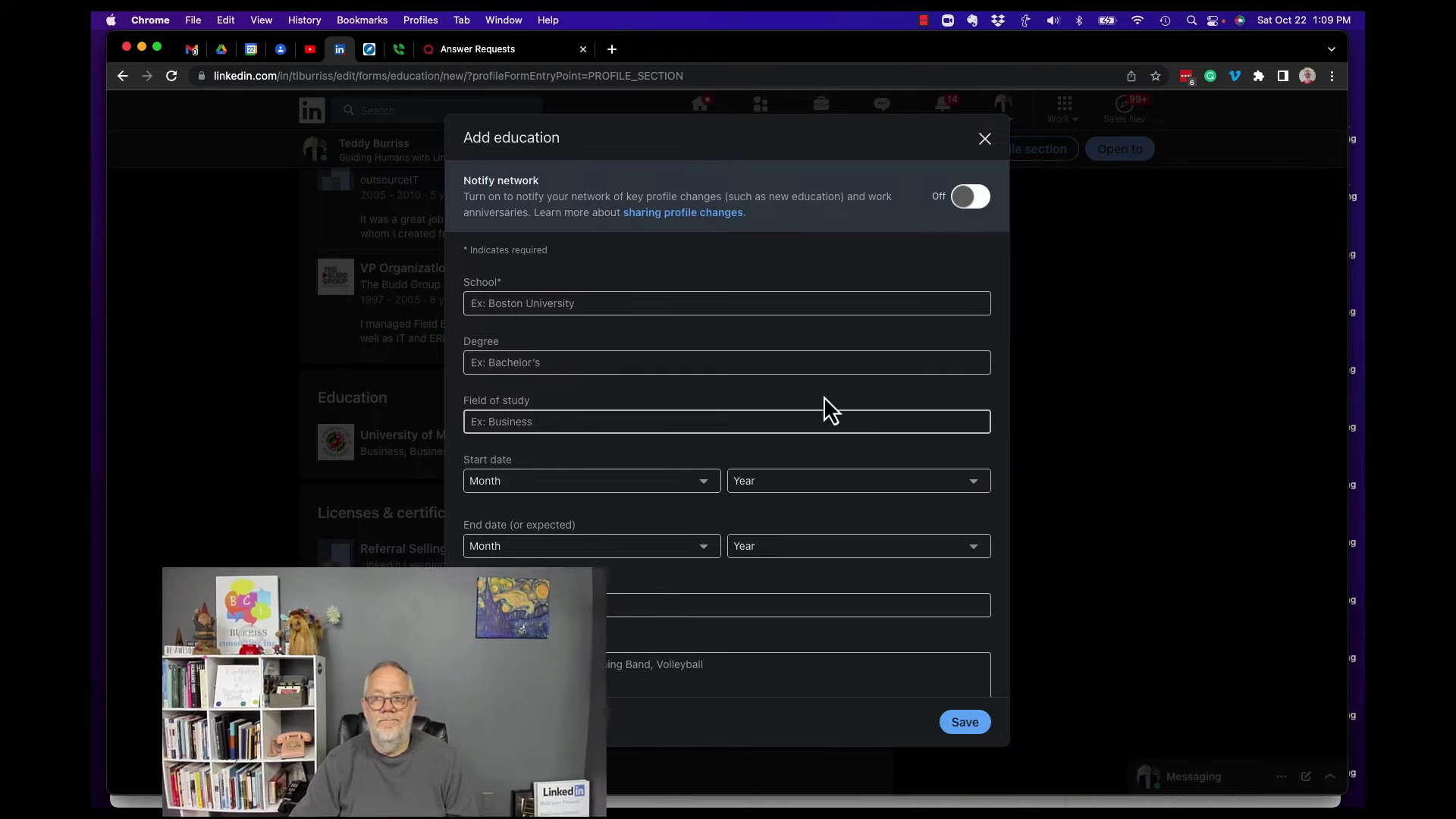
pyautogui.click(522, 305)
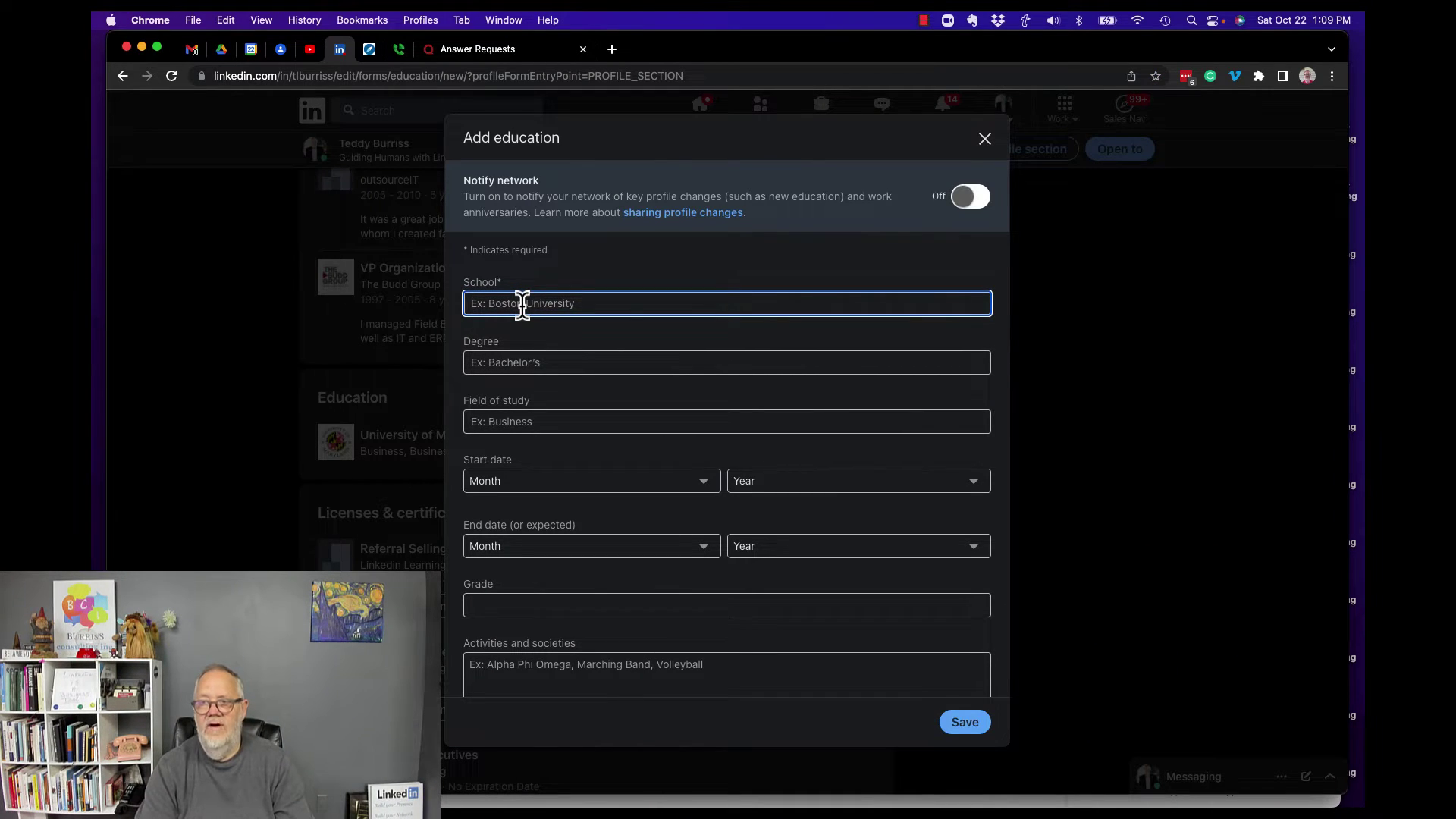
pyautogui.write('Boston U')
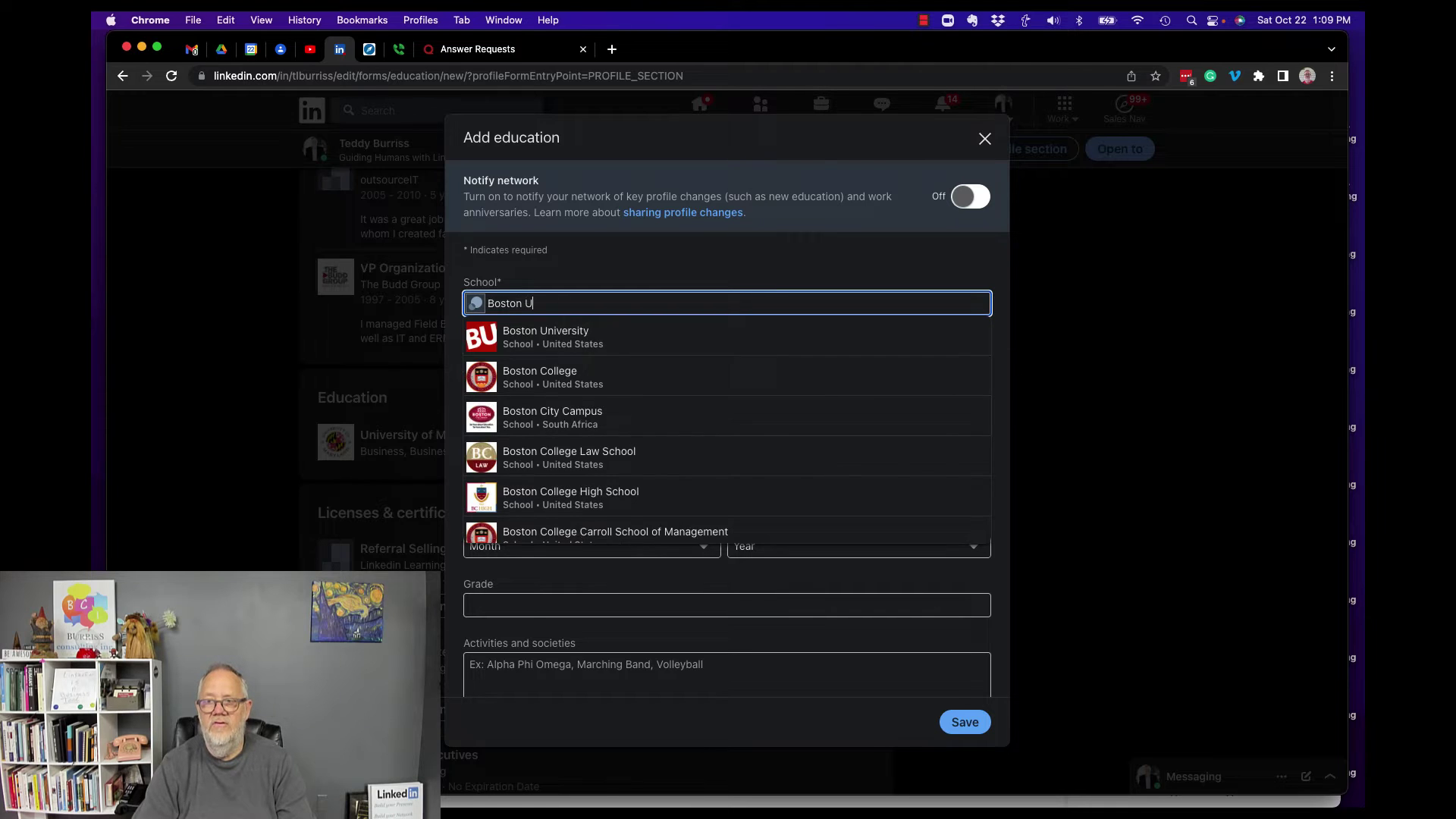
pyautogui.click(545, 338)
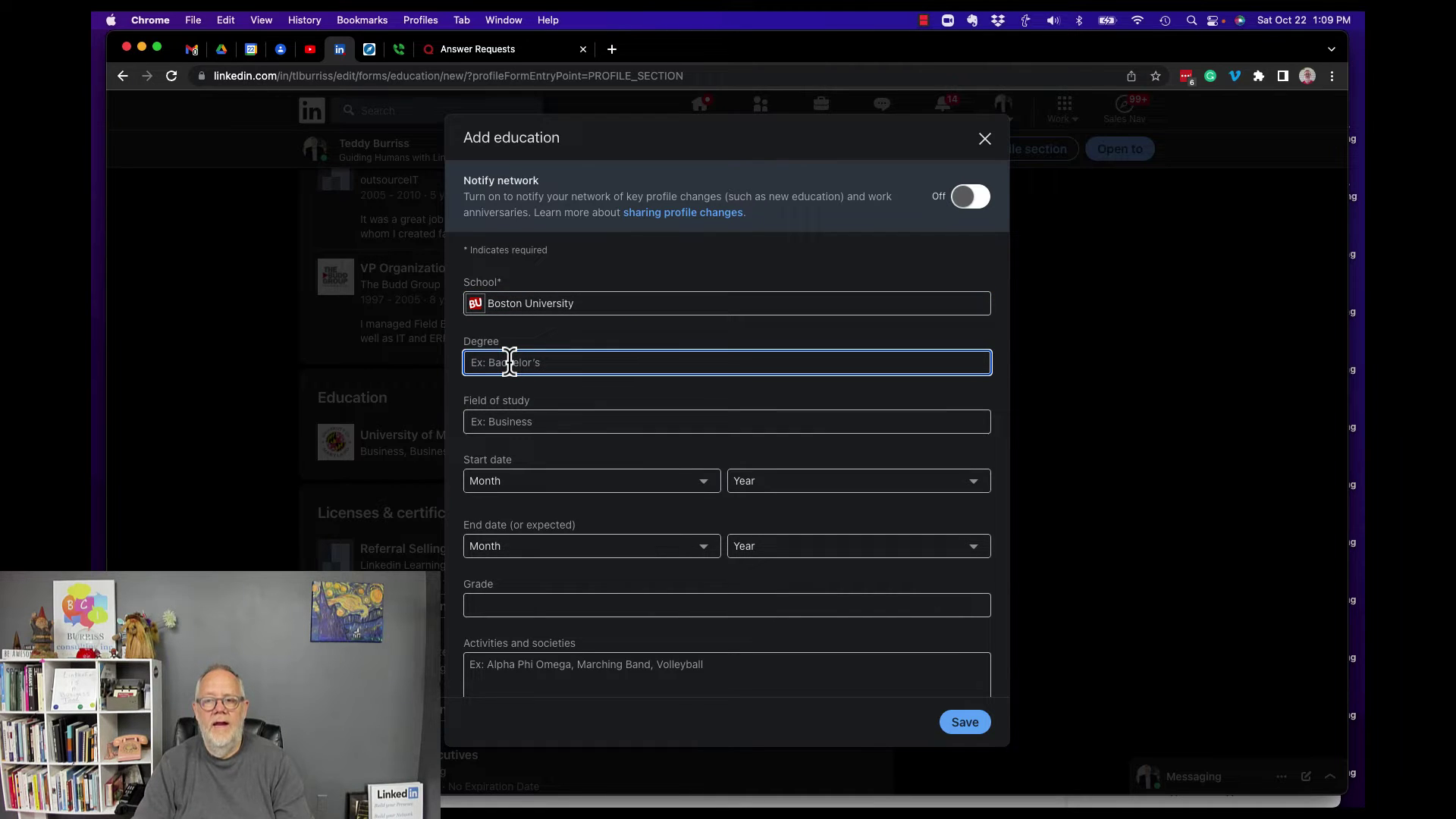
pyautogui.write('Bach')
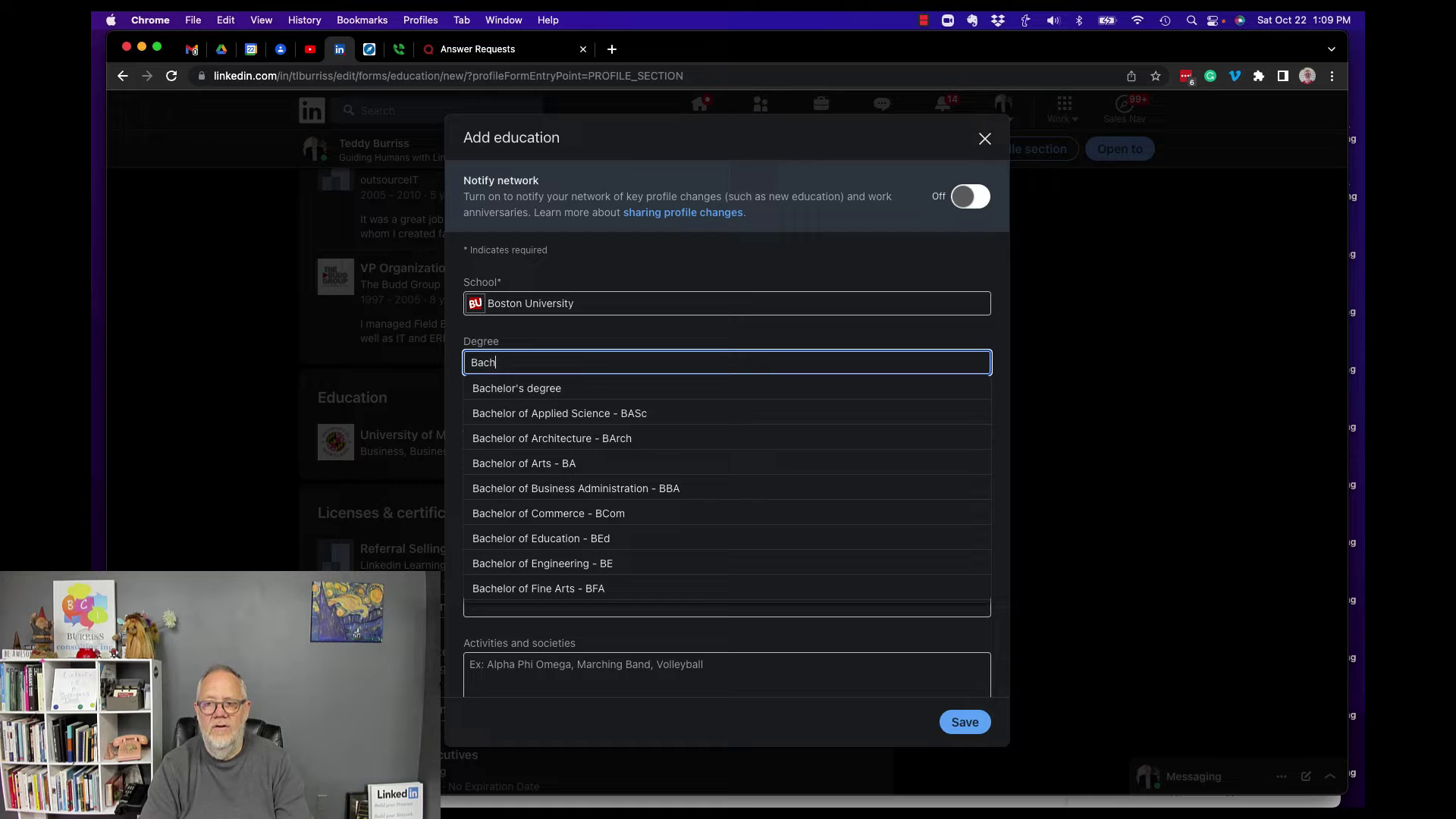
pyautogui.click(517, 388)
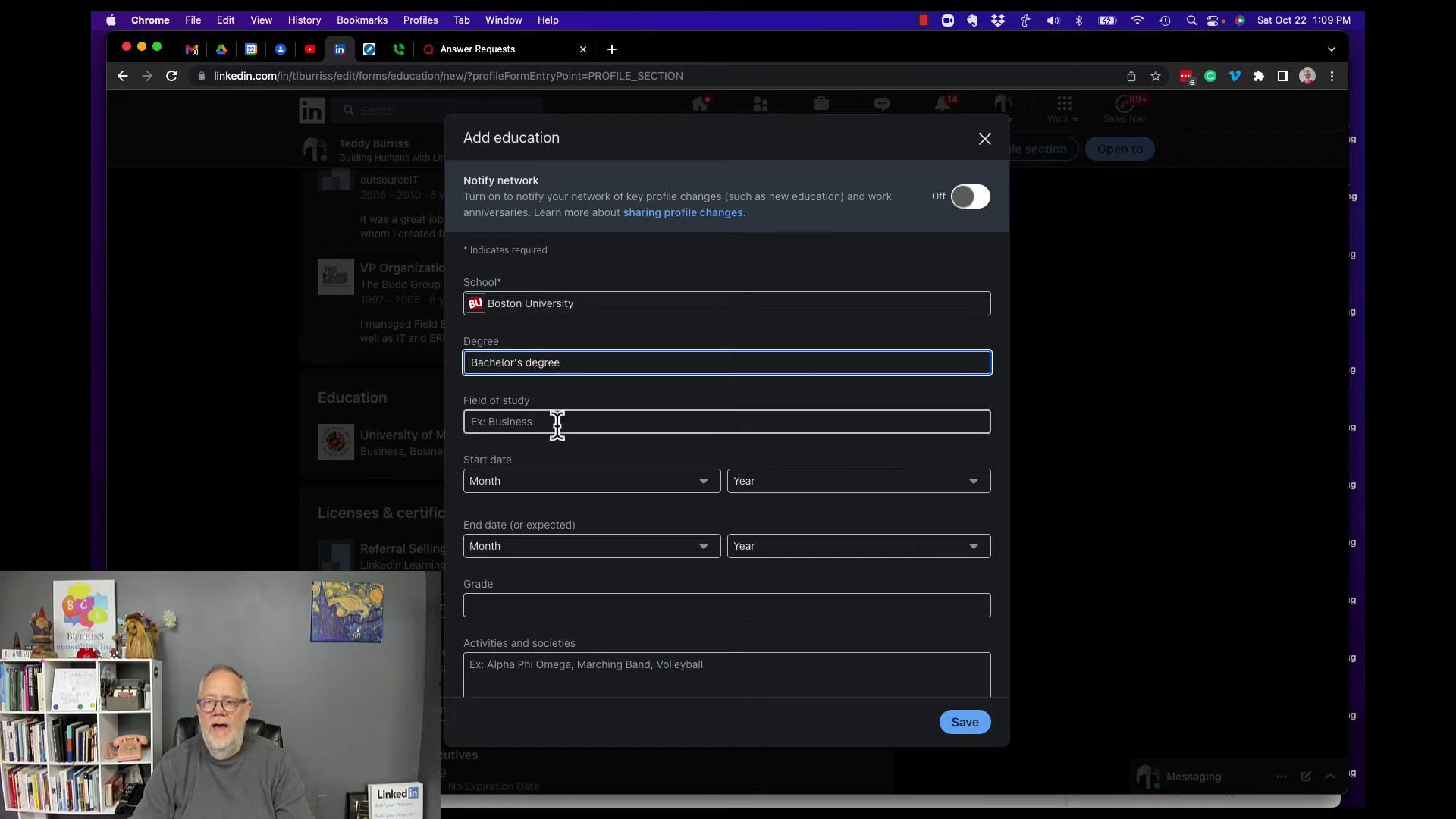
pyautogui.click(536, 426)
pyautogui.write('Business')
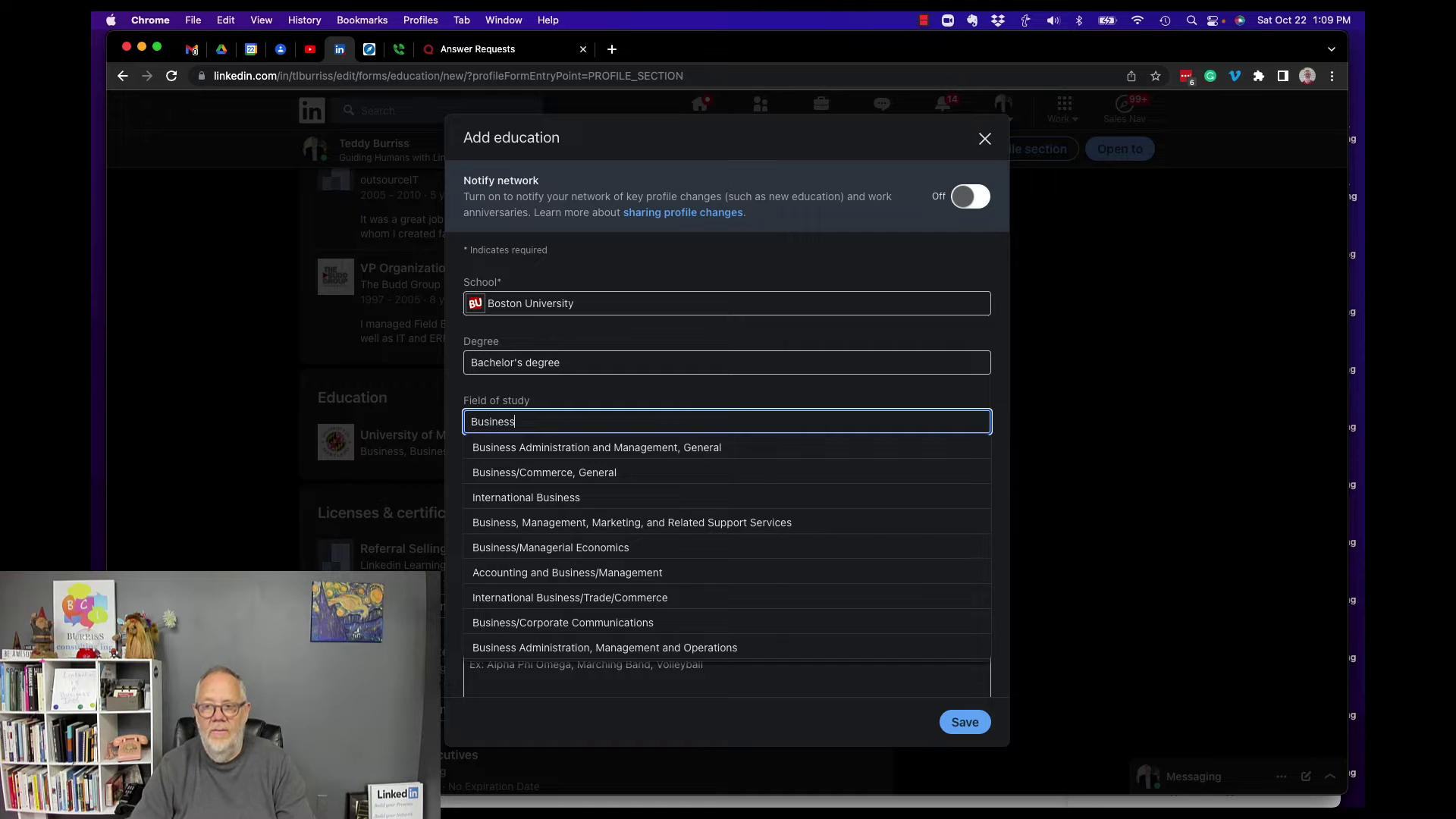
pyautogui.click(526, 522)
pyautogui.scroll(-2, 672, 455)
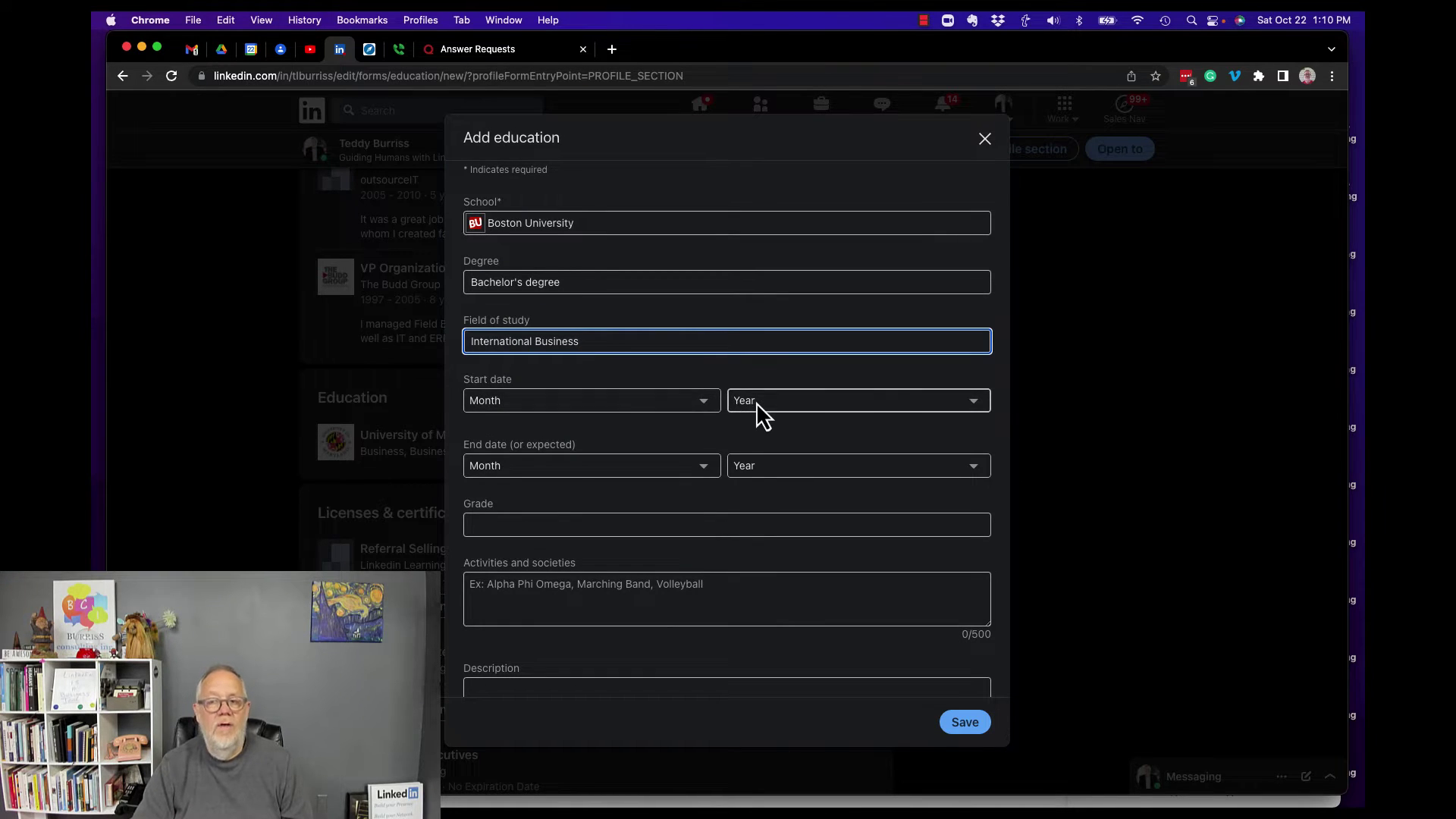
# Set the start date to January 2018, correcting a mistaken 2022 year
pyautogui.click(702, 401)
pyautogui.click(511, 421)
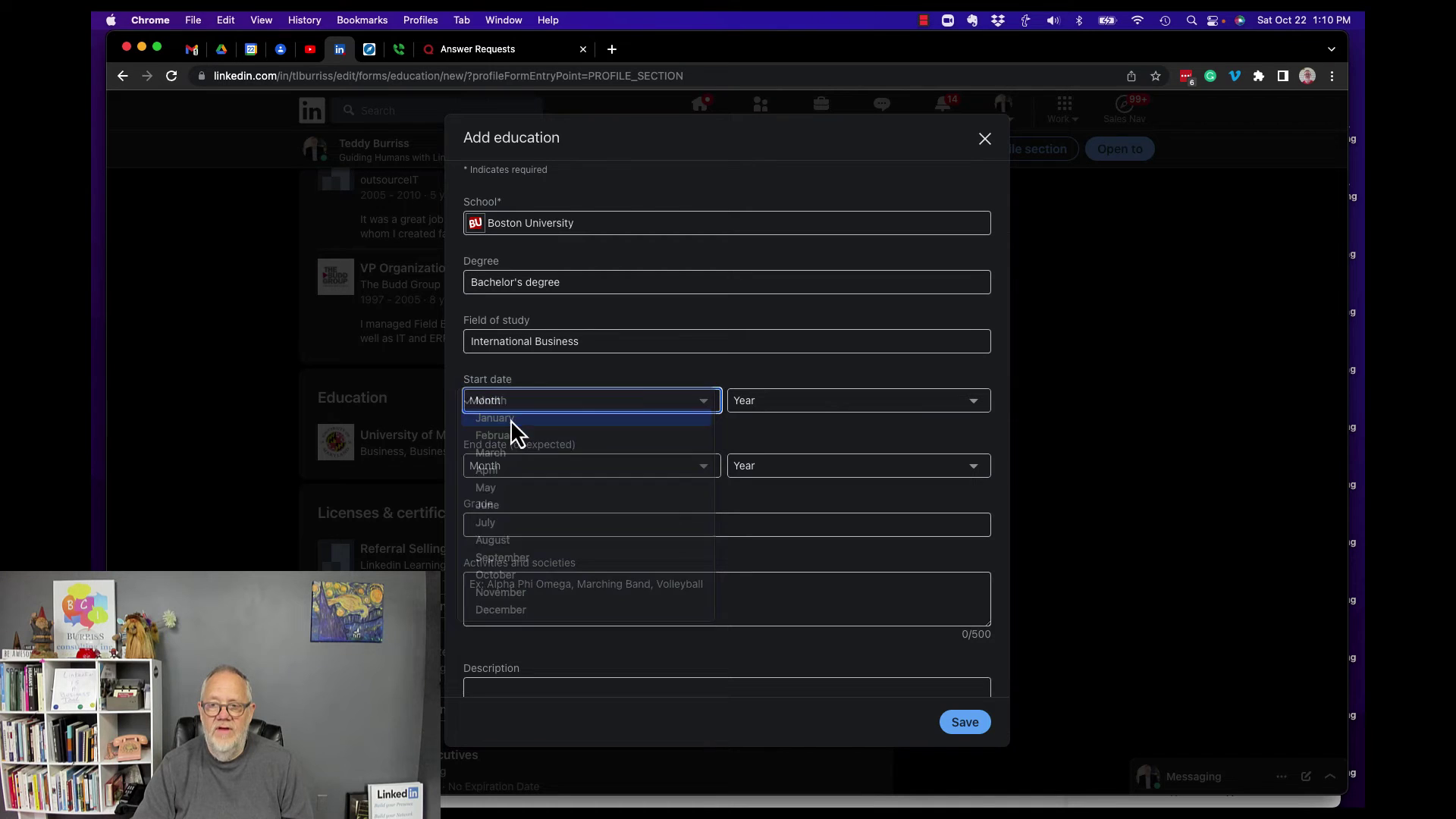
pyautogui.click(774, 400)
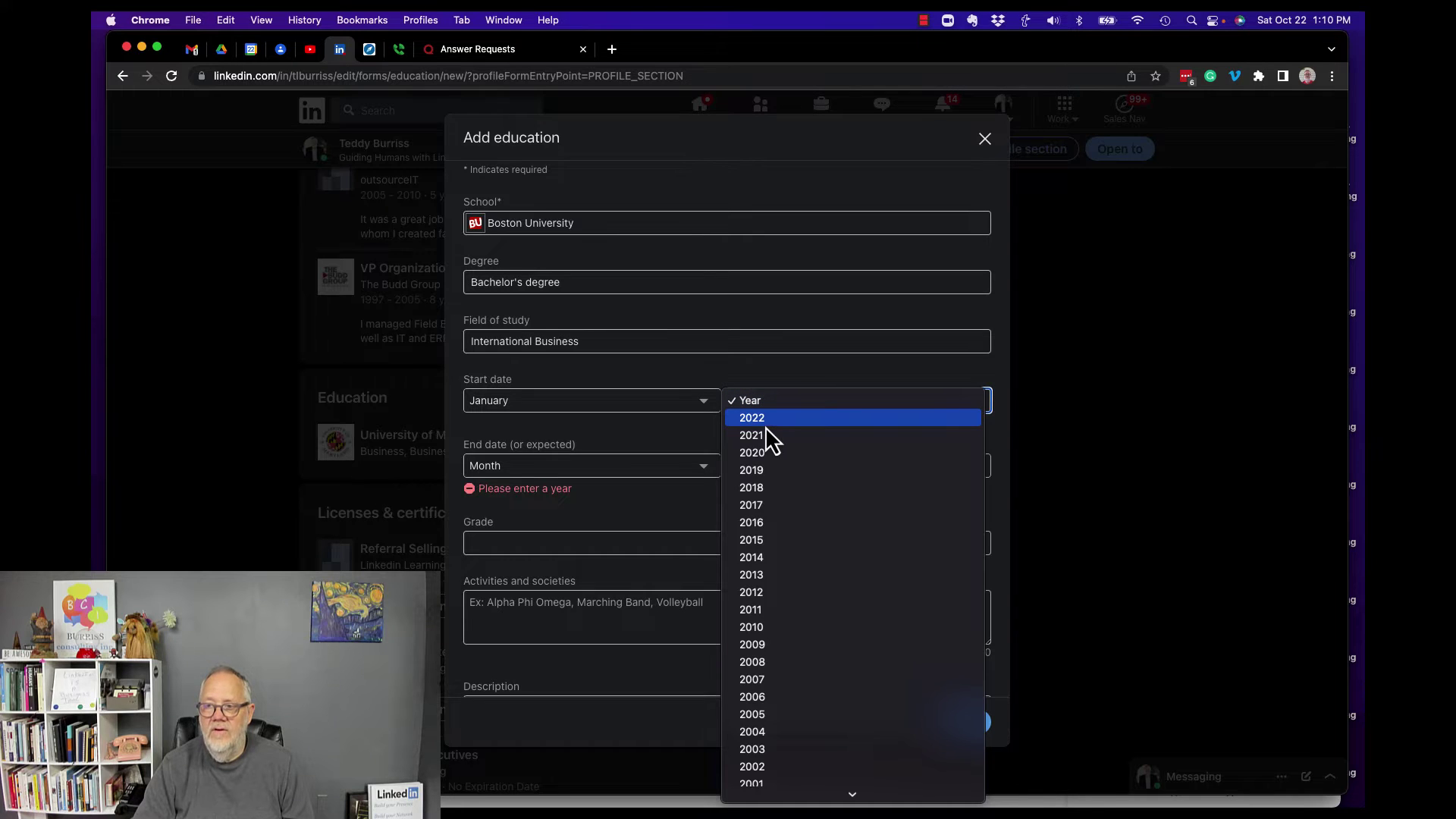
pyautogui.click(769, 420)
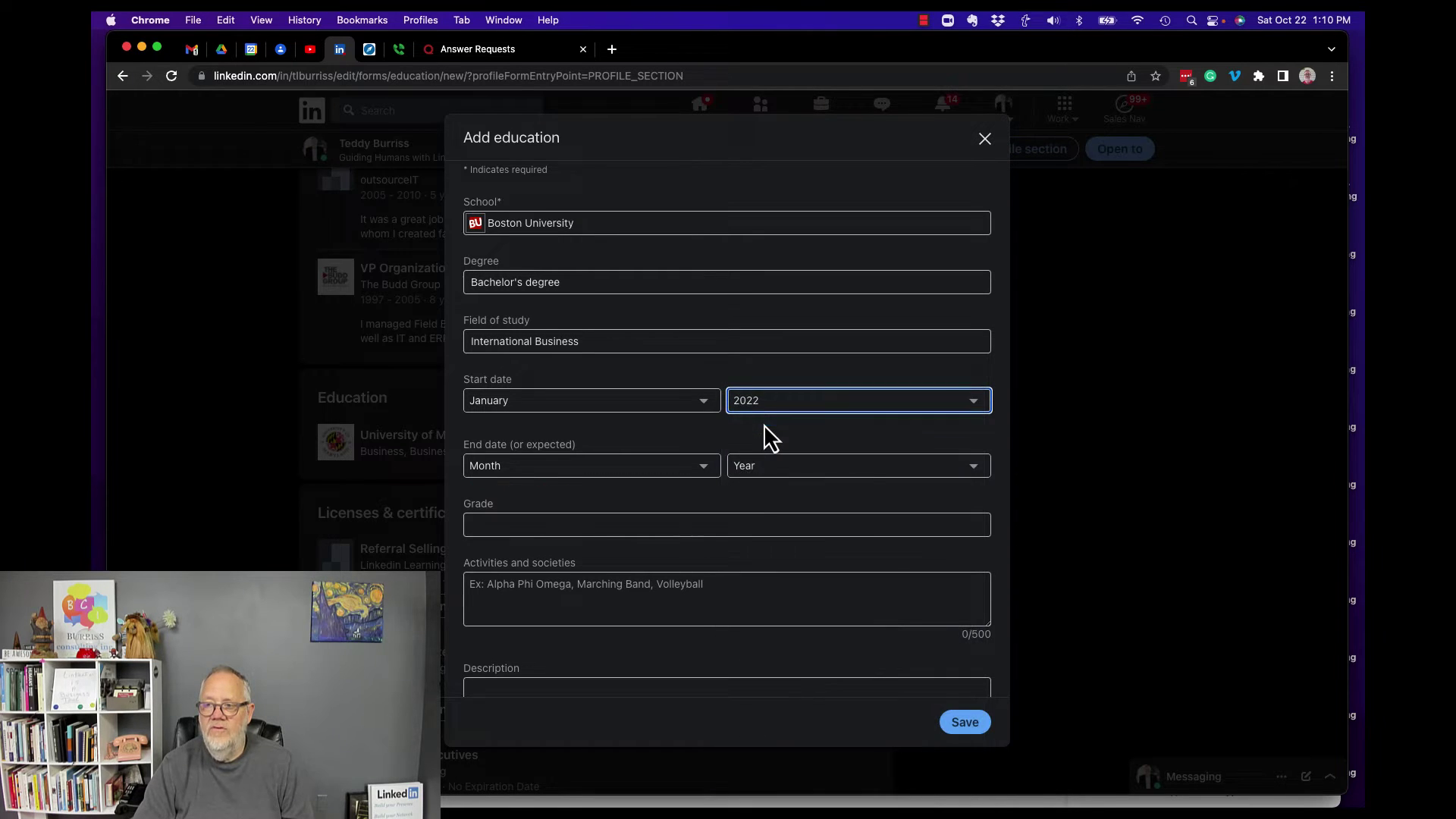
pyautogui.click(755, 401)
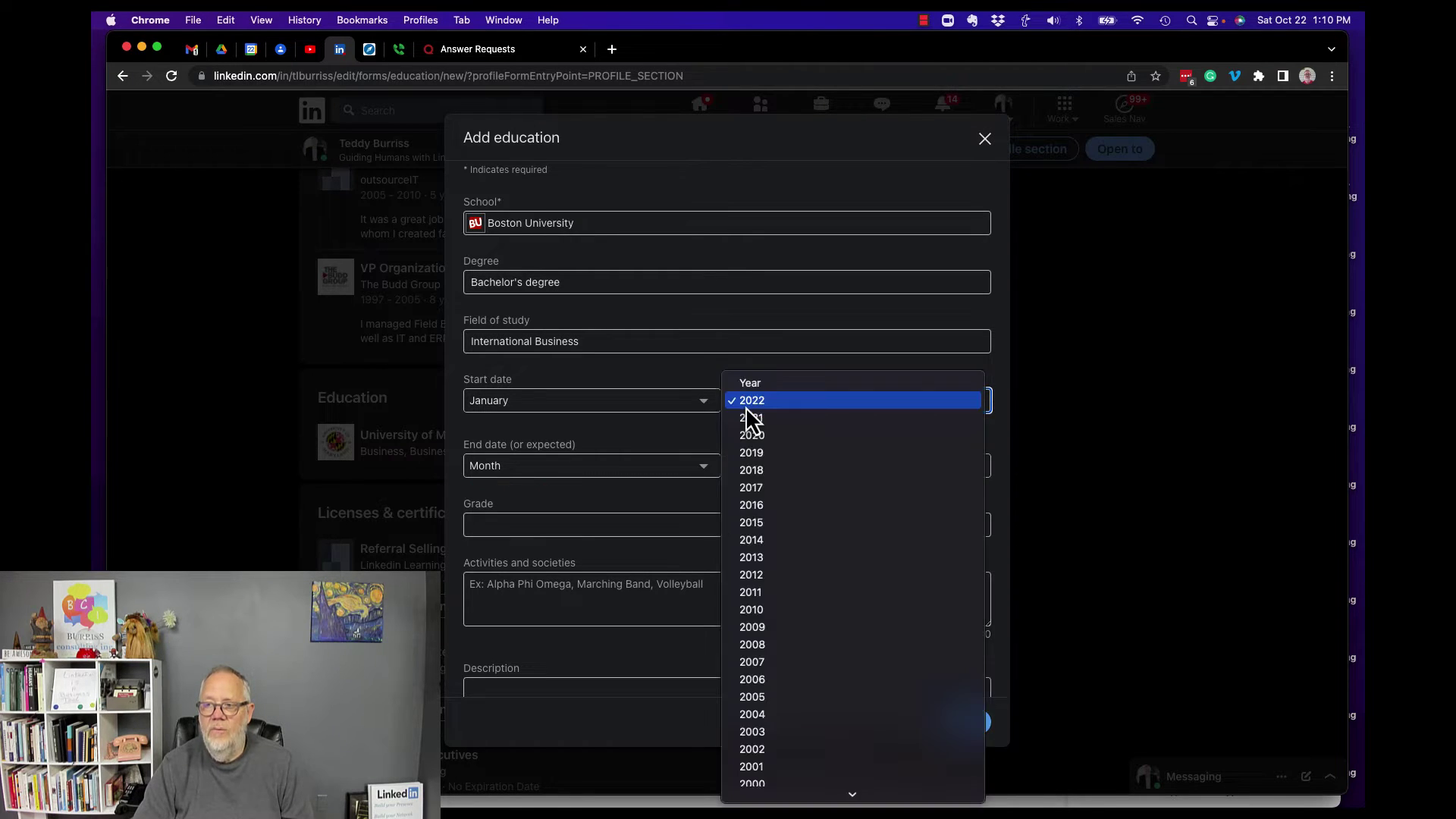
pyautogui.click(751, 473)
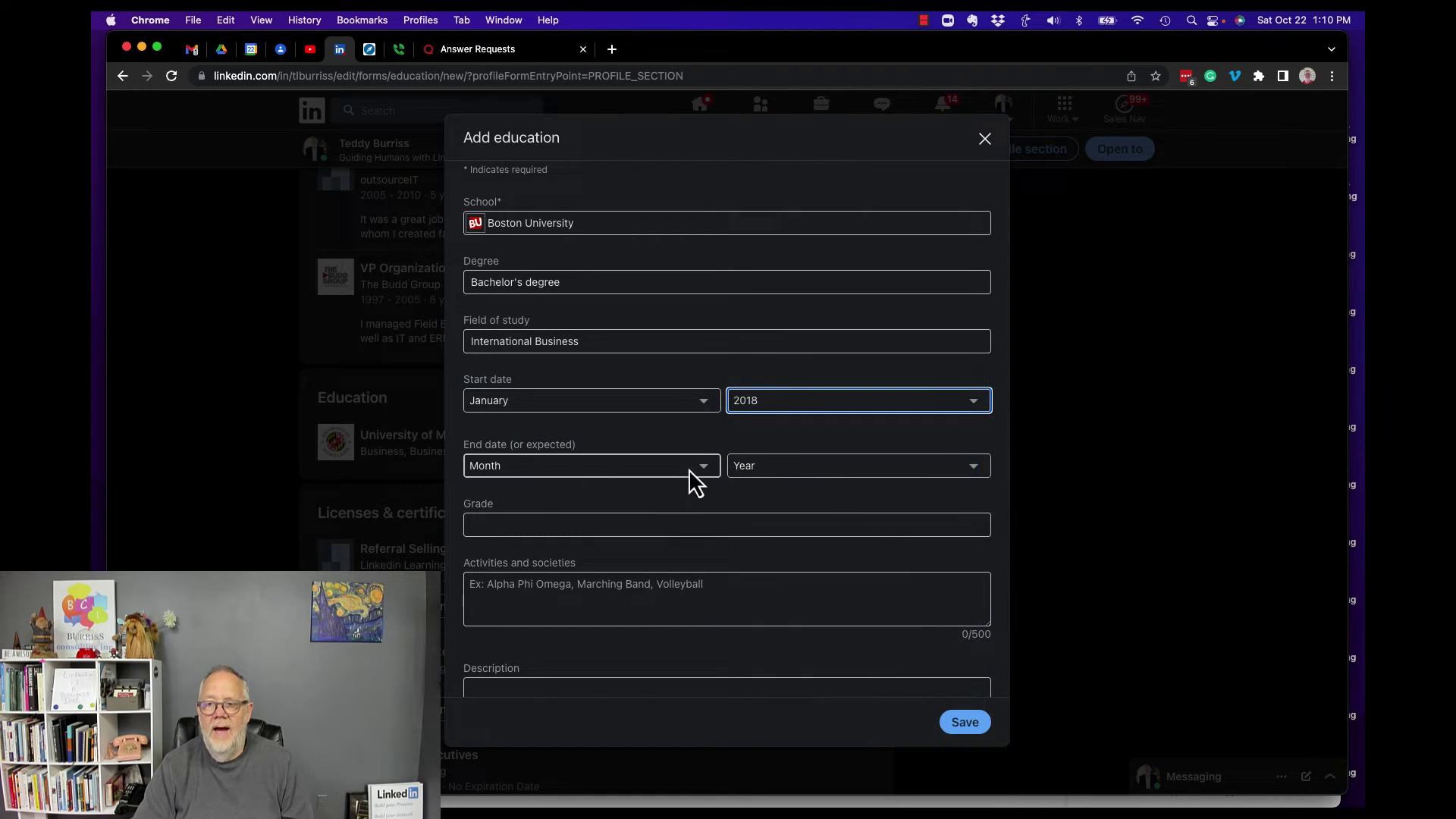
# Set the end date to January 2022
pyautogui.click(696, 466)
pyautogui.click(510, 489)
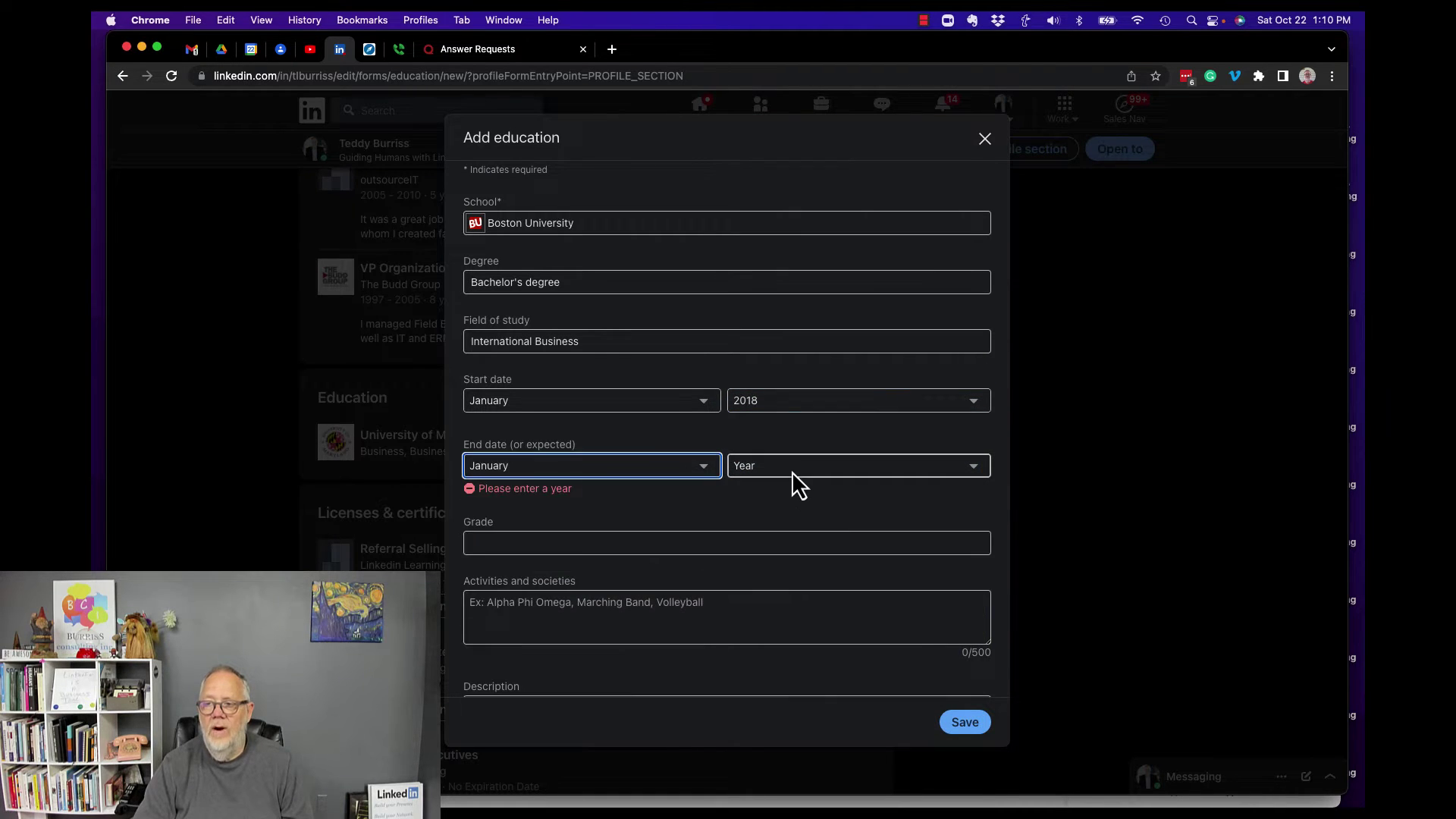
pyautogui.click(796, 468)
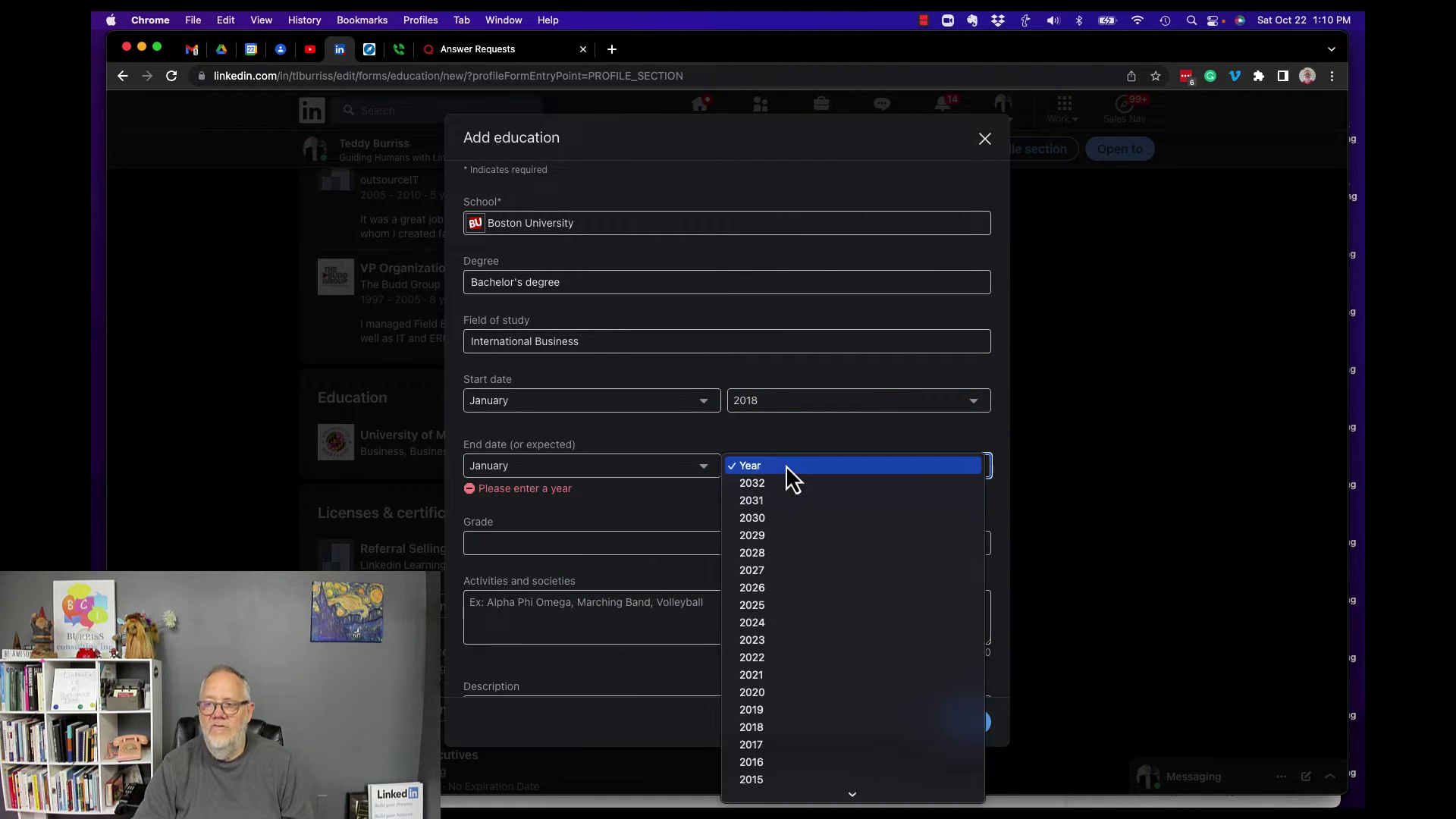
pyautogui.click(760, 660)
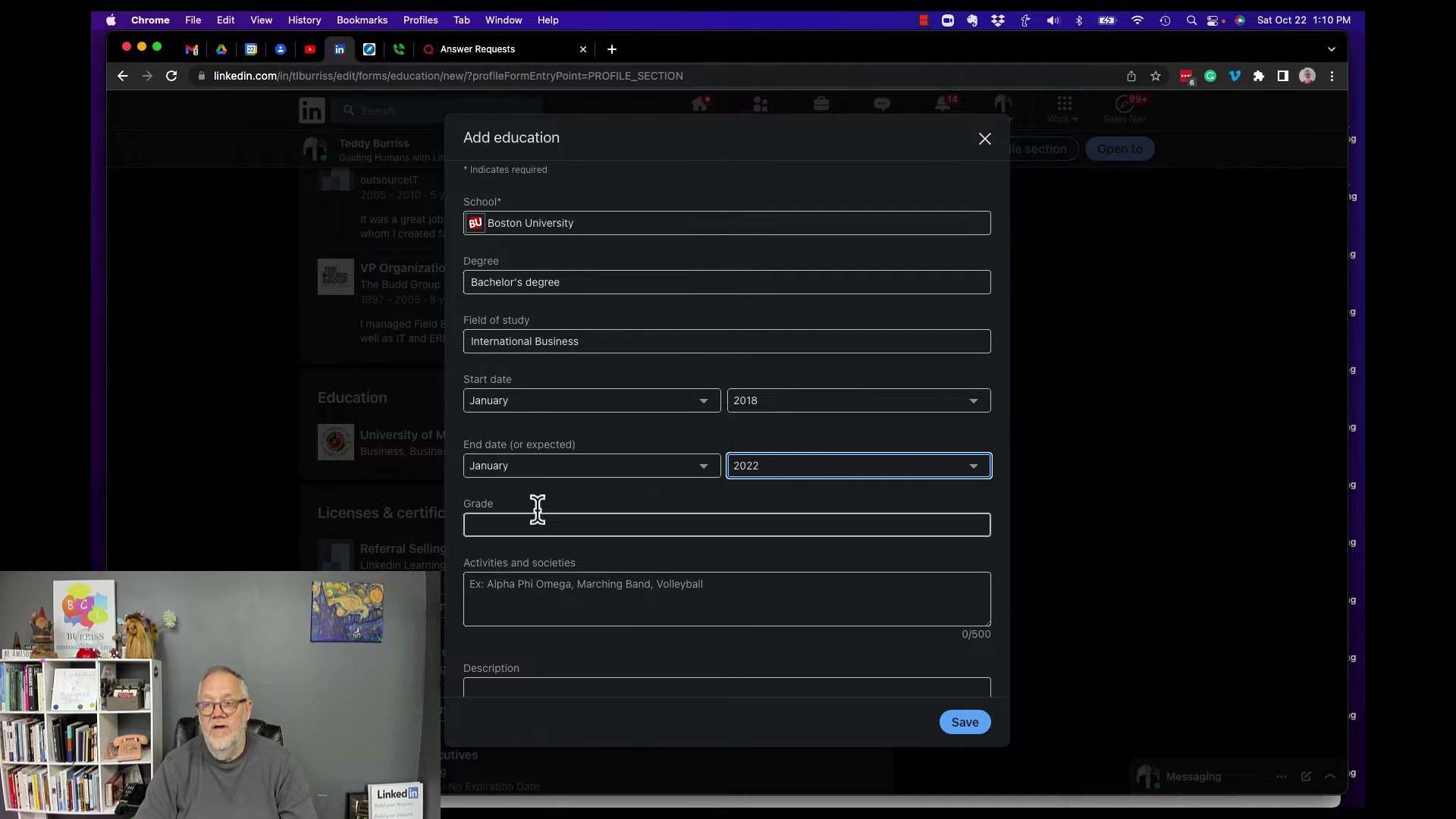
pyautogui.scroll(-1, 608, 578)
pyautogui.scroll(-1, 608, 578)
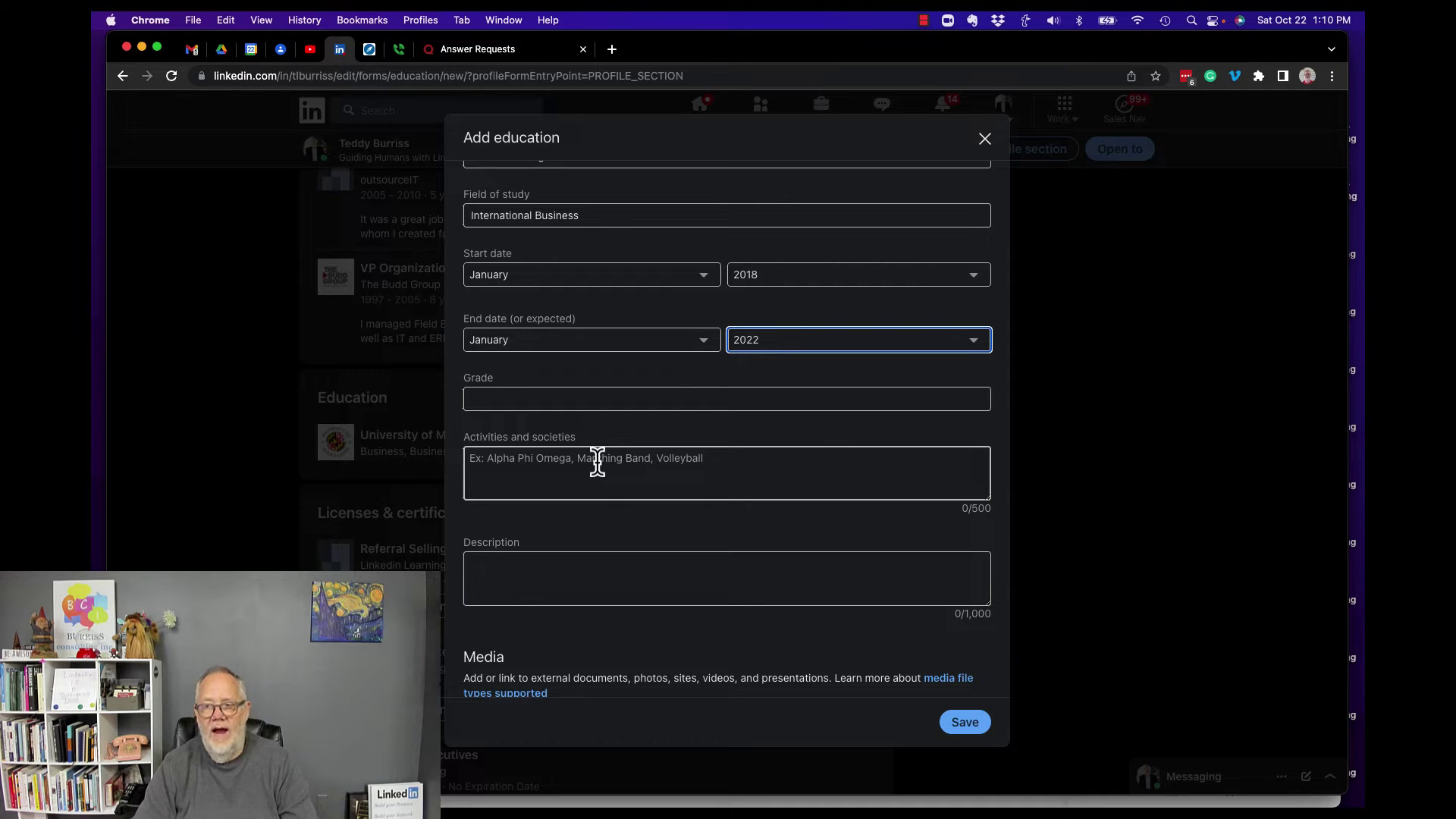
pyautogui.scroll(-1, 598, 462)
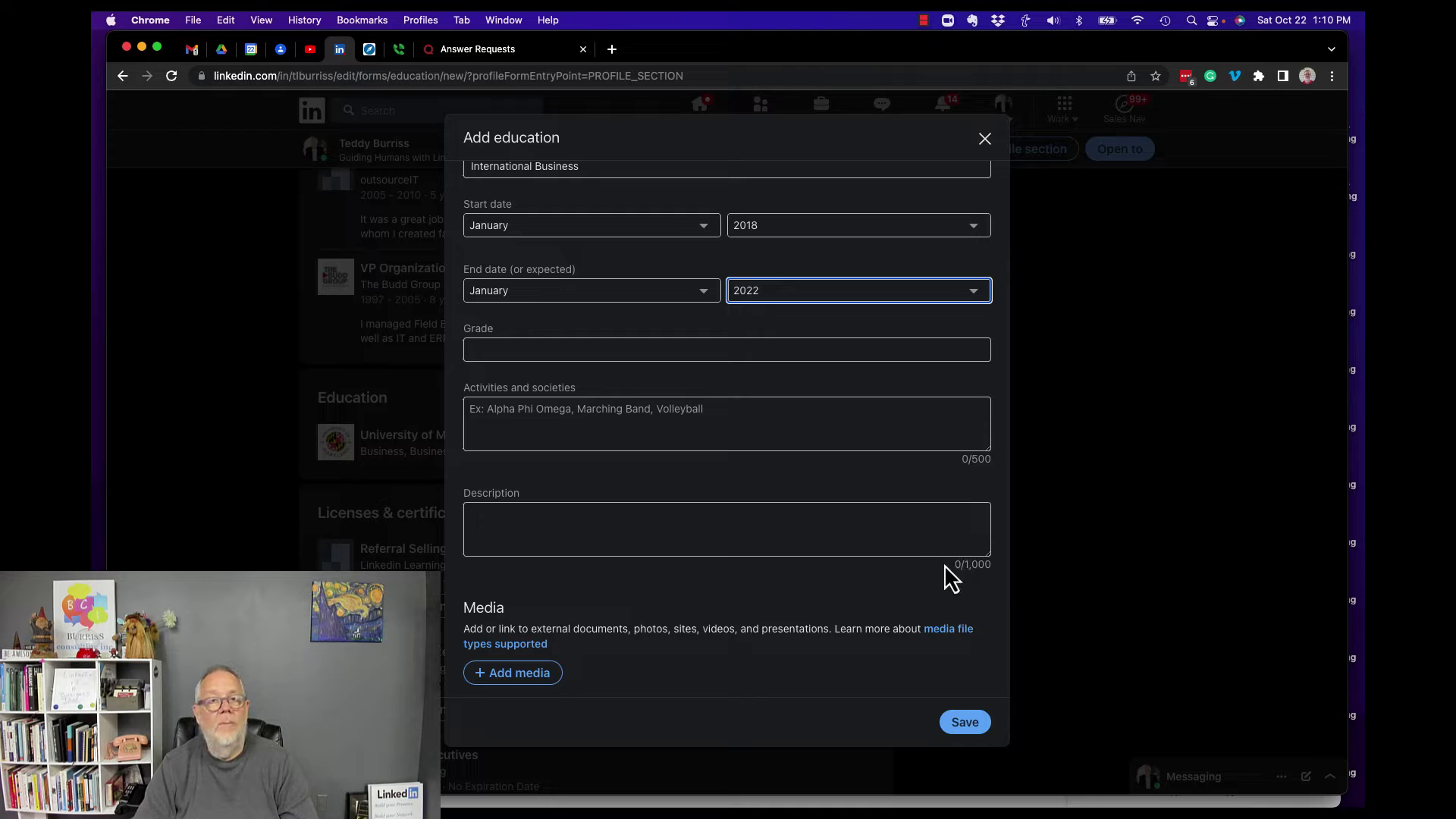
# Write a description for the Boston University degree, fixing a misspelled word
pyautogui.click(554, 532)
pyautogui.write('I loved getting this degree because I got towork with lots of great professors and other students. I believe I learned as much from the ad-hoc covers')
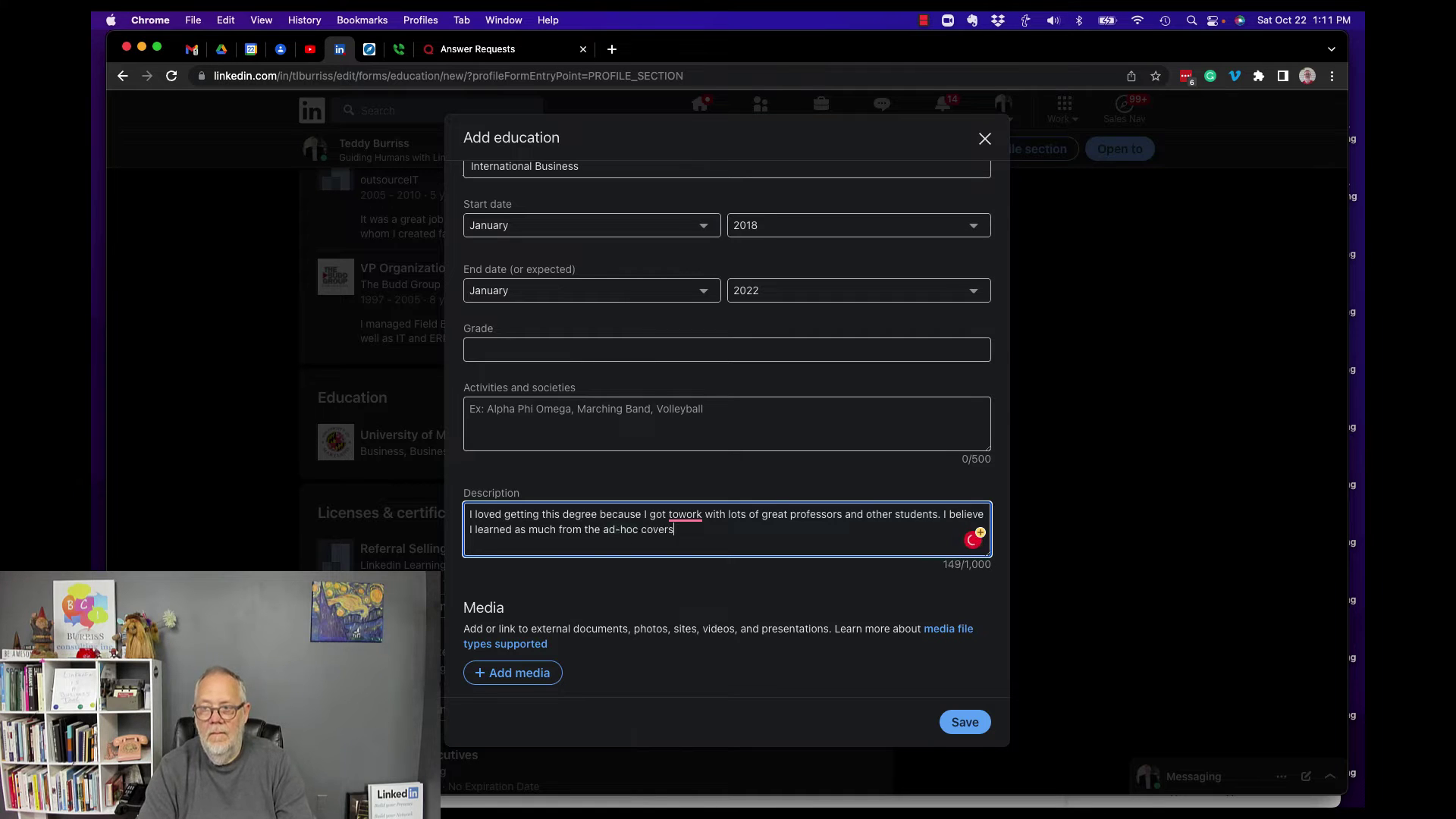
pyautogui.write('ations as I did when ')
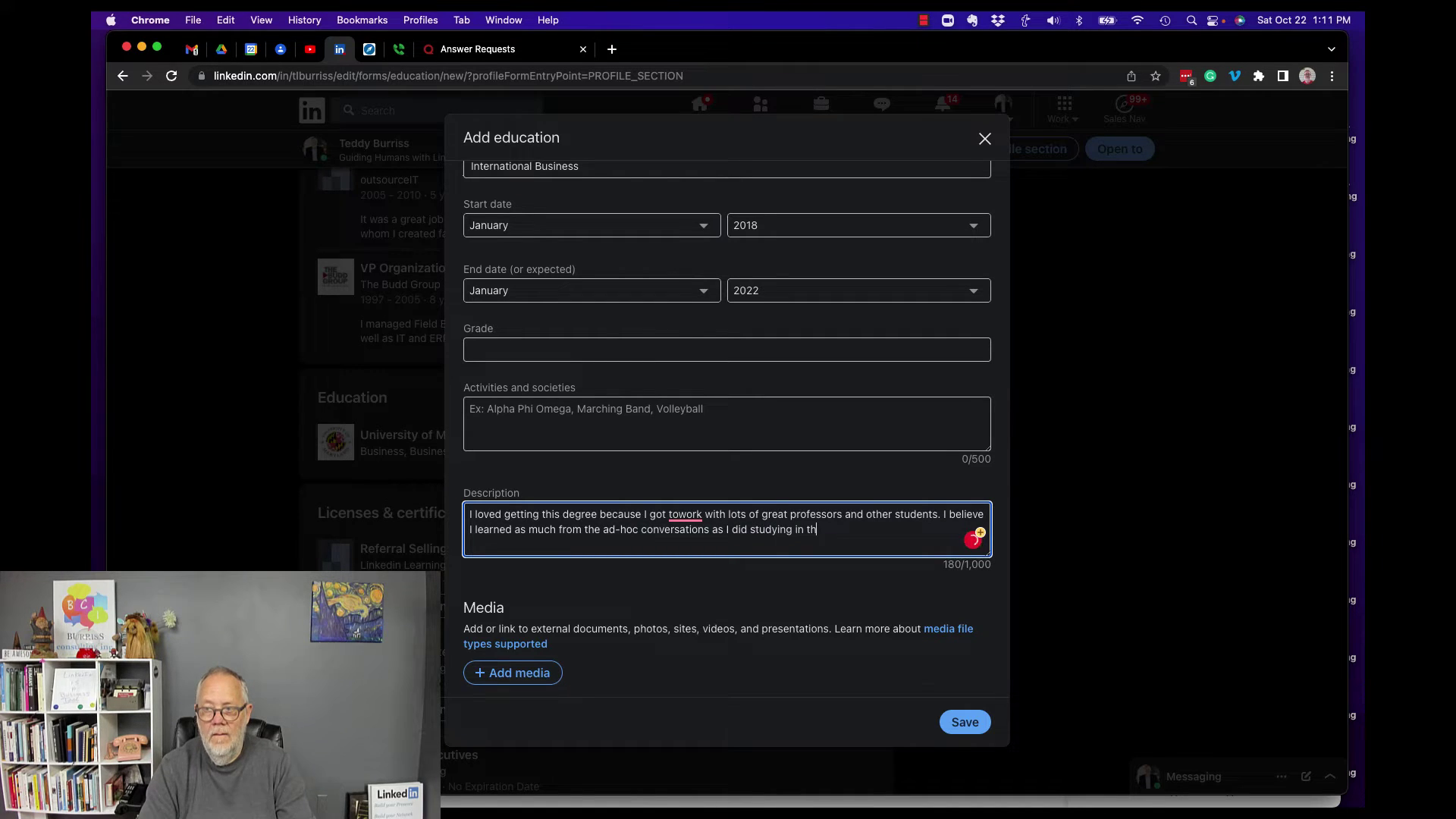
pyautogui.write('.')
pyautogui.click(679, 514)
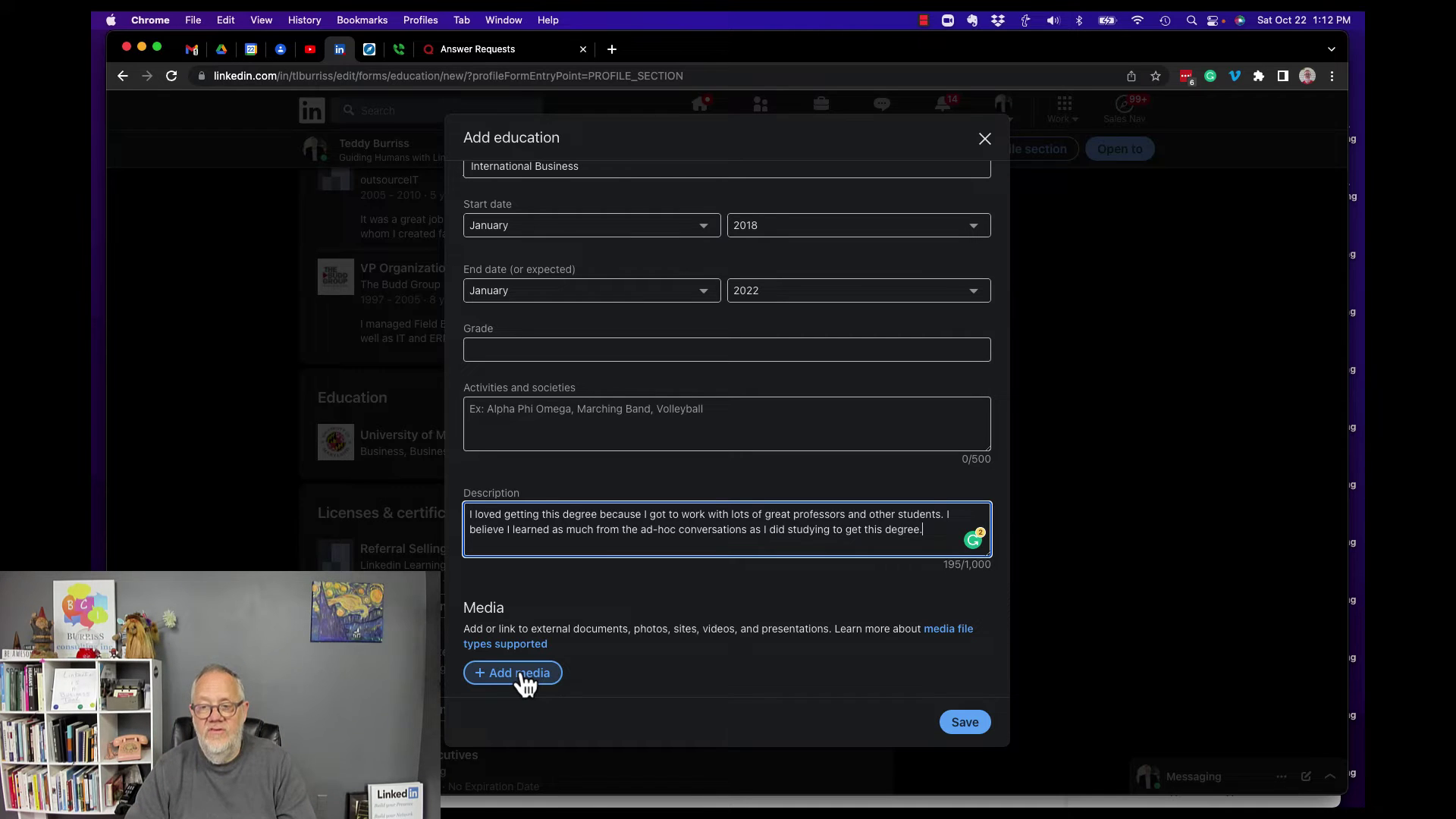
pyautogui.scroll(4, 664, 363)
pyautogui.scroll(3, 664, 362)
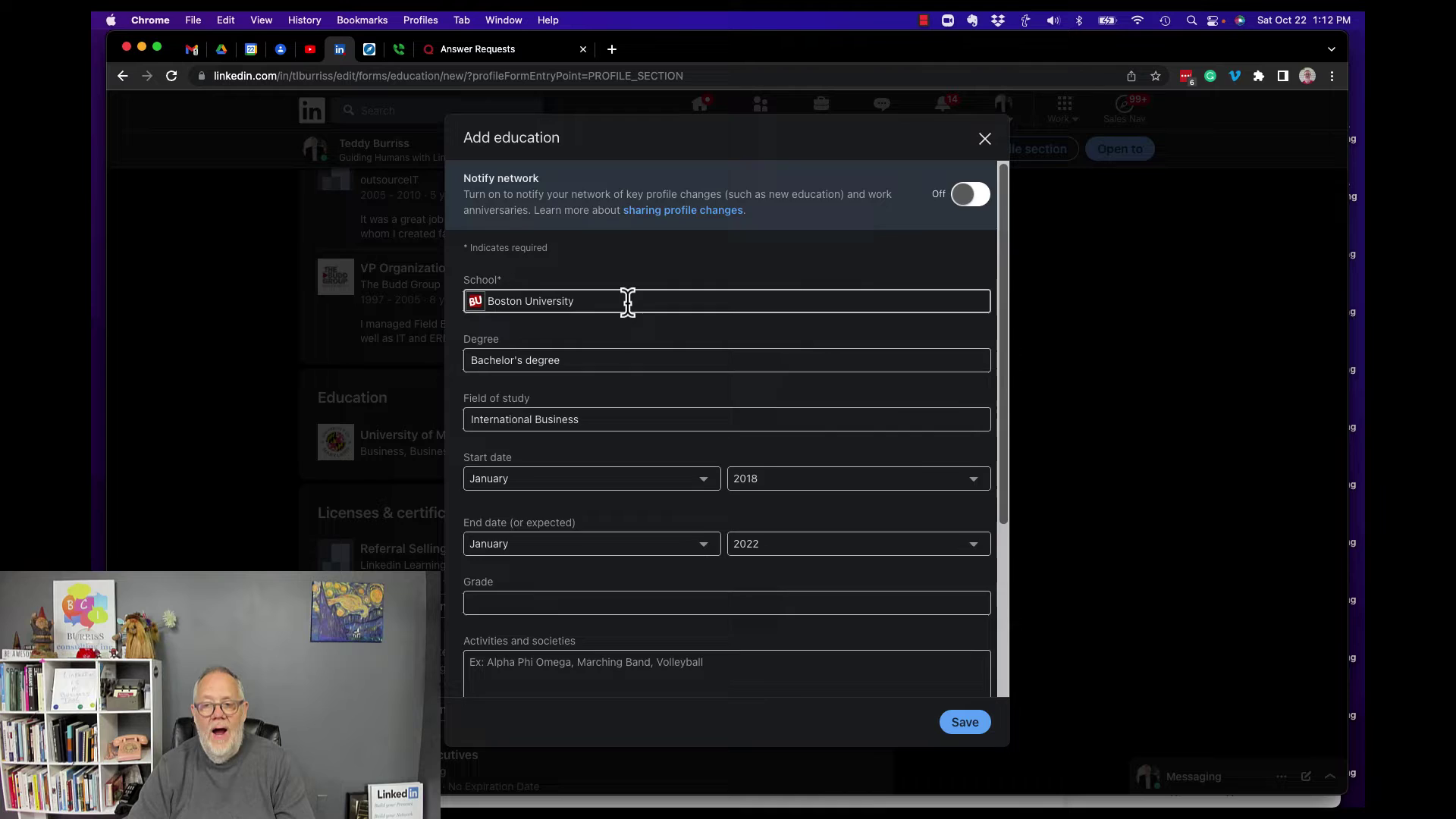
pyautogui.scroll(-5, 628, 342)
pyautogui.click(699, 517)
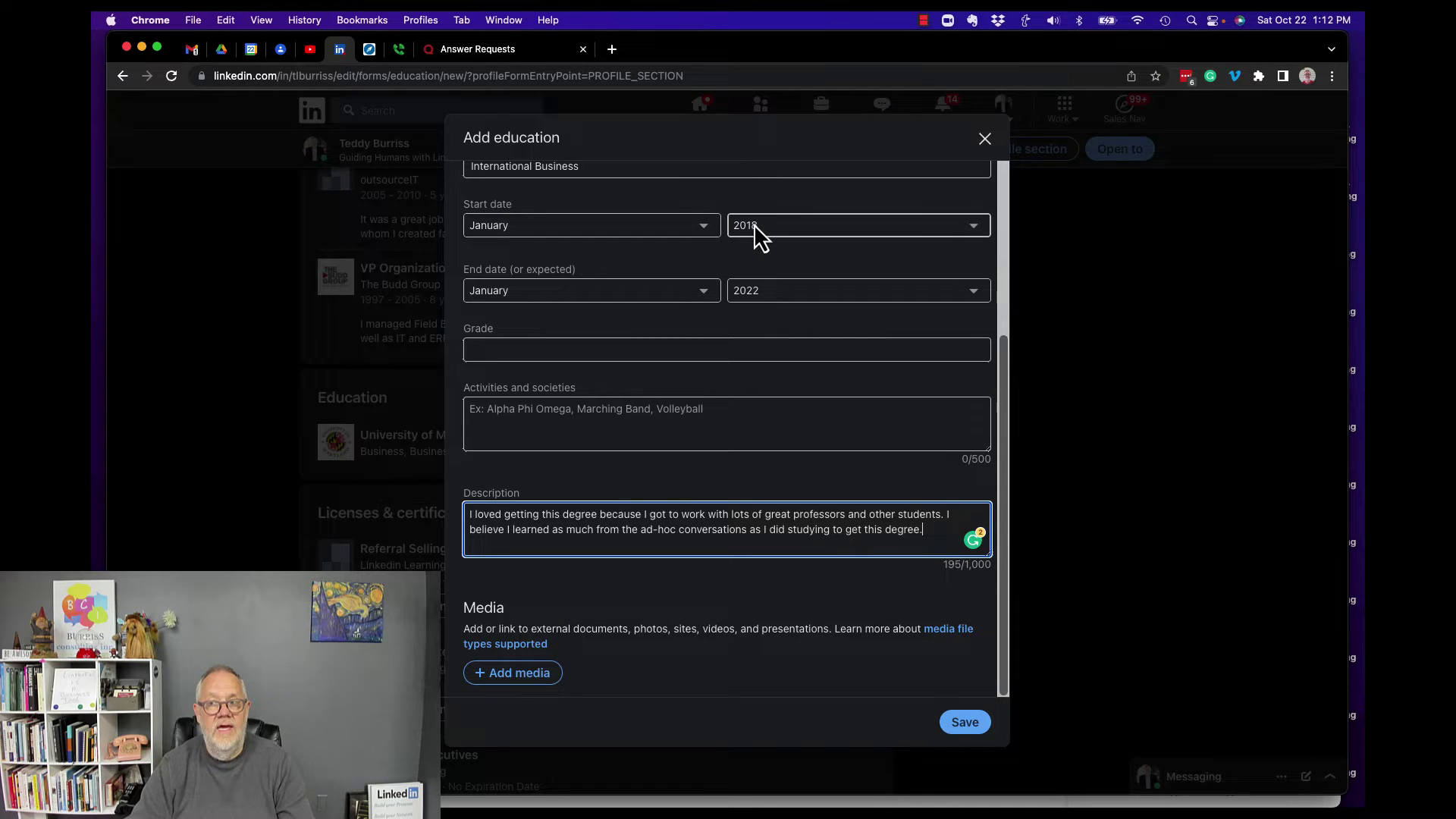
# Save the Boston University entry, skip sharing it, and highlight its description on the profile
pyautogui.click(966, 721)
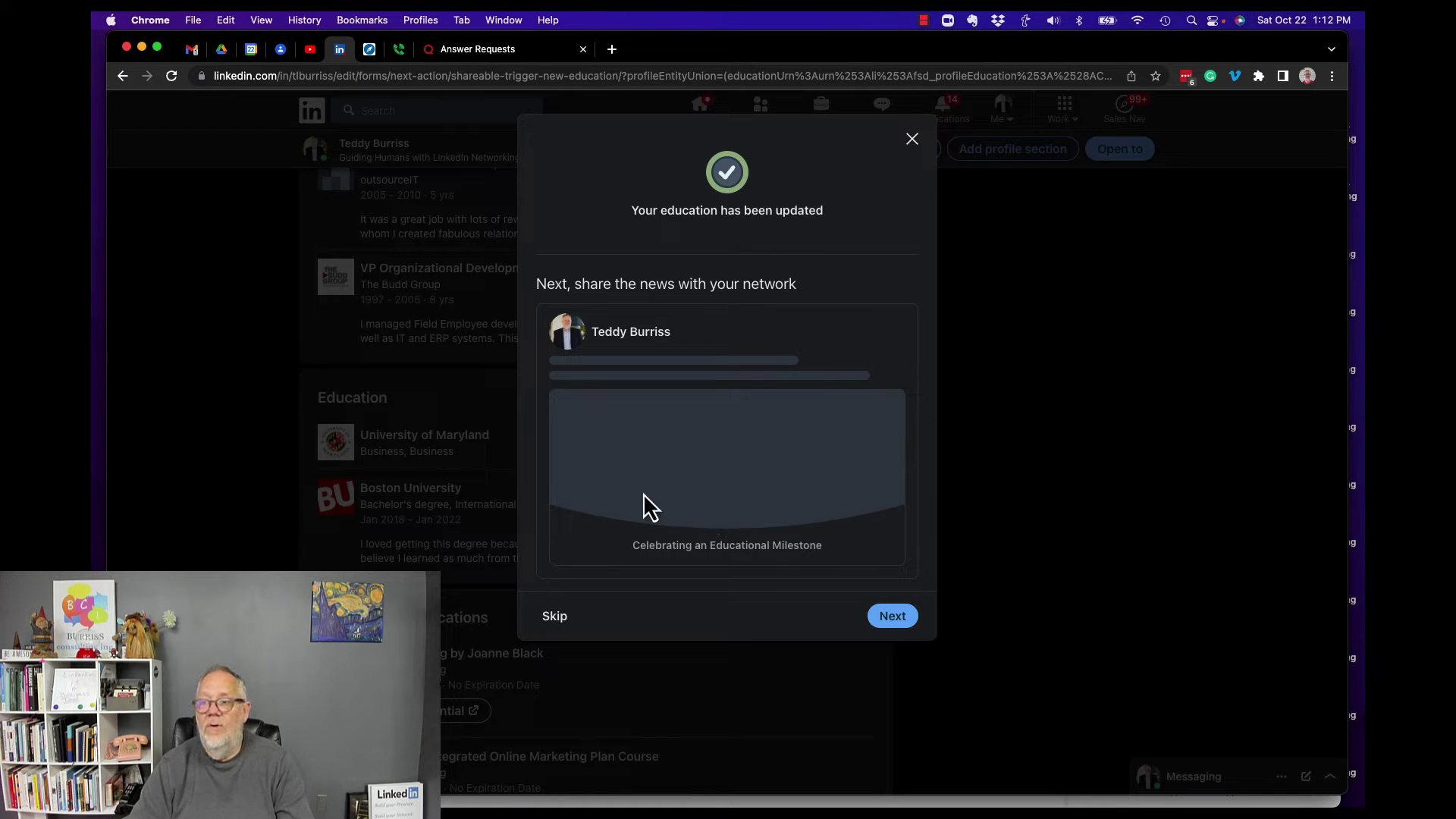
pyautogui.click(555, 615)
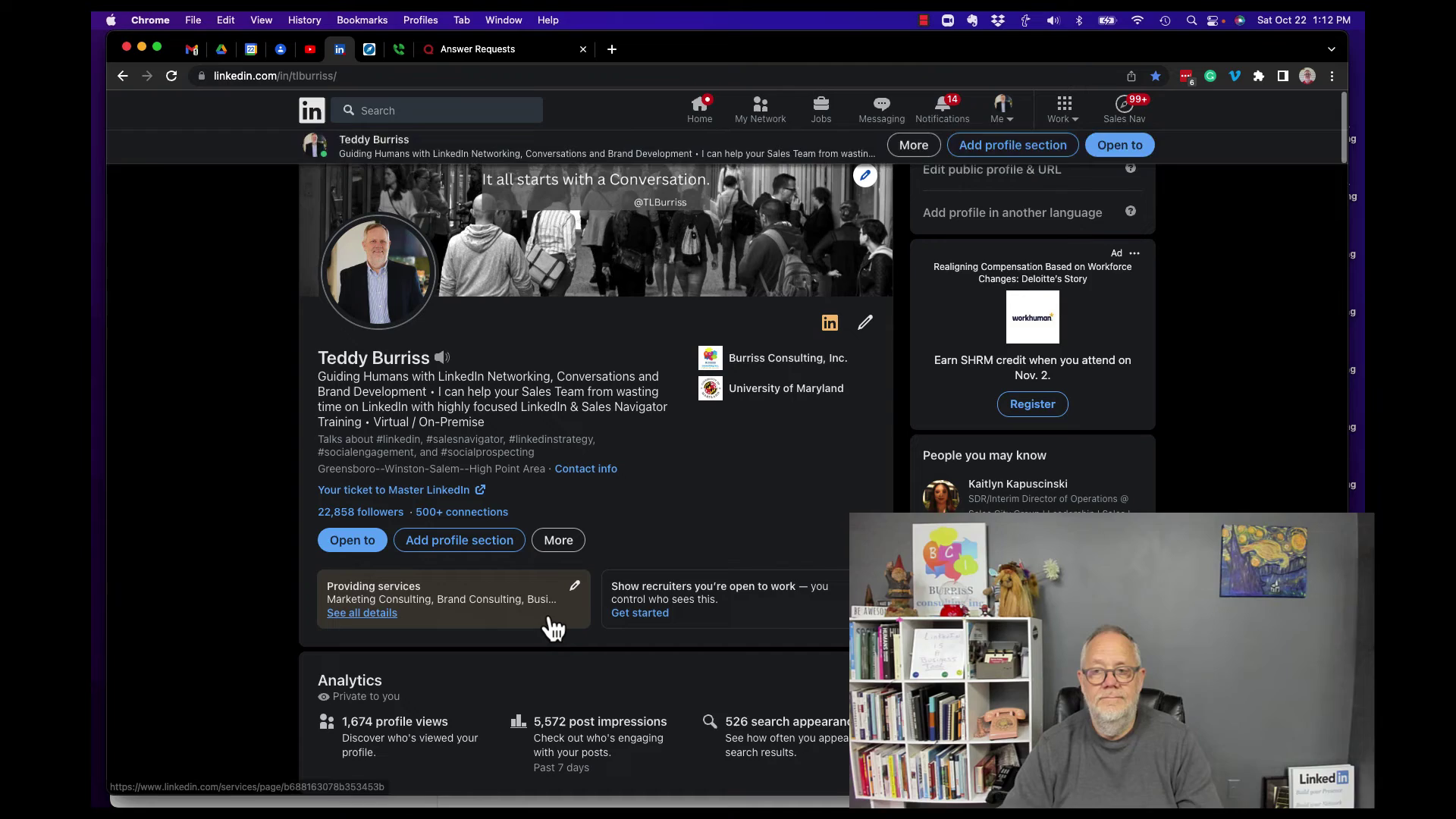
pyautogui.scroll(-5, 666, 506)
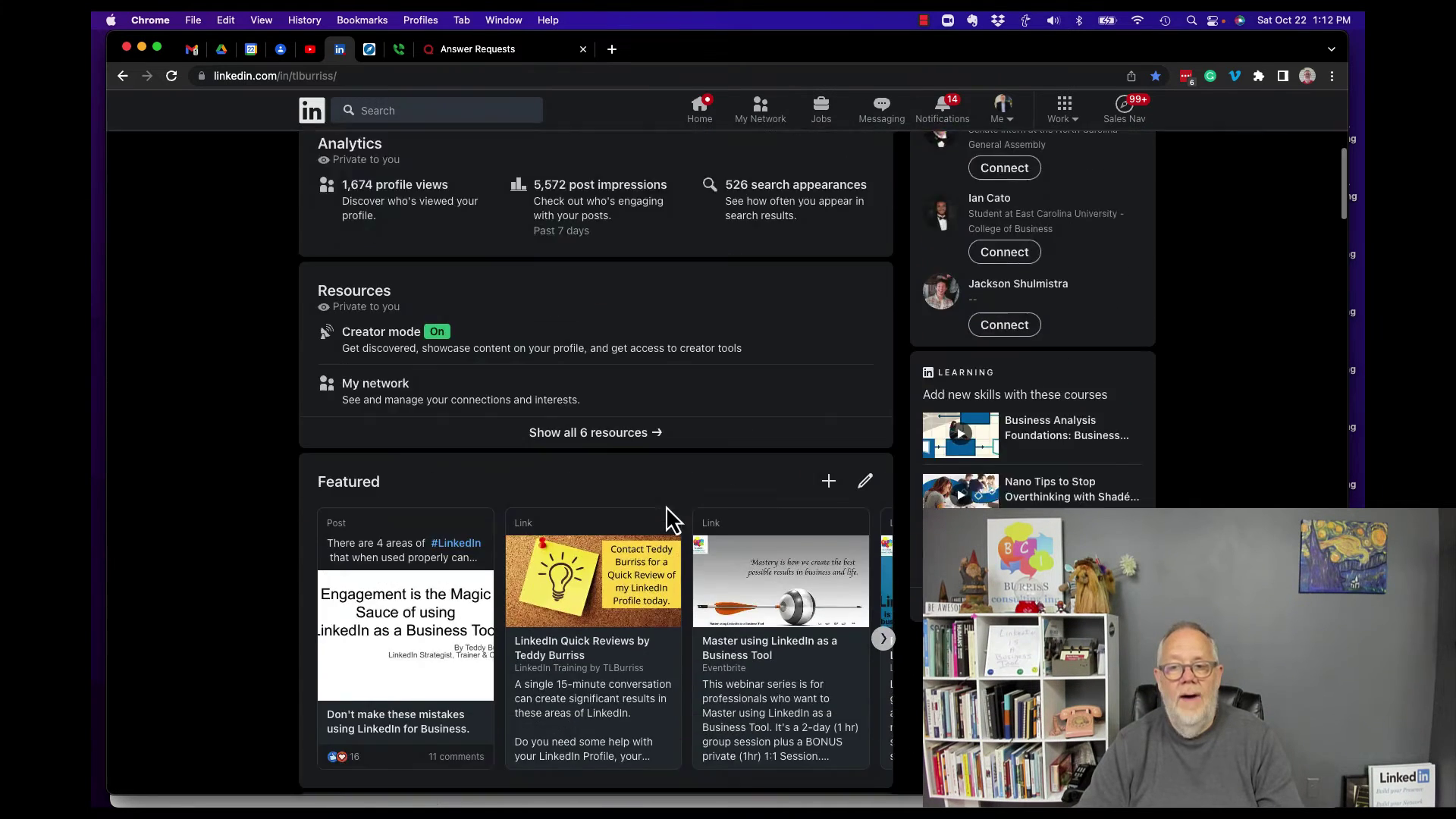
pyautogui.scroll(-10, 665, 506)
pyautogui.scroll(-5, 665, 507)
pyautogui.scroll(-3, 665, 507)
pyautogui.scroll(-3, 666, 507)
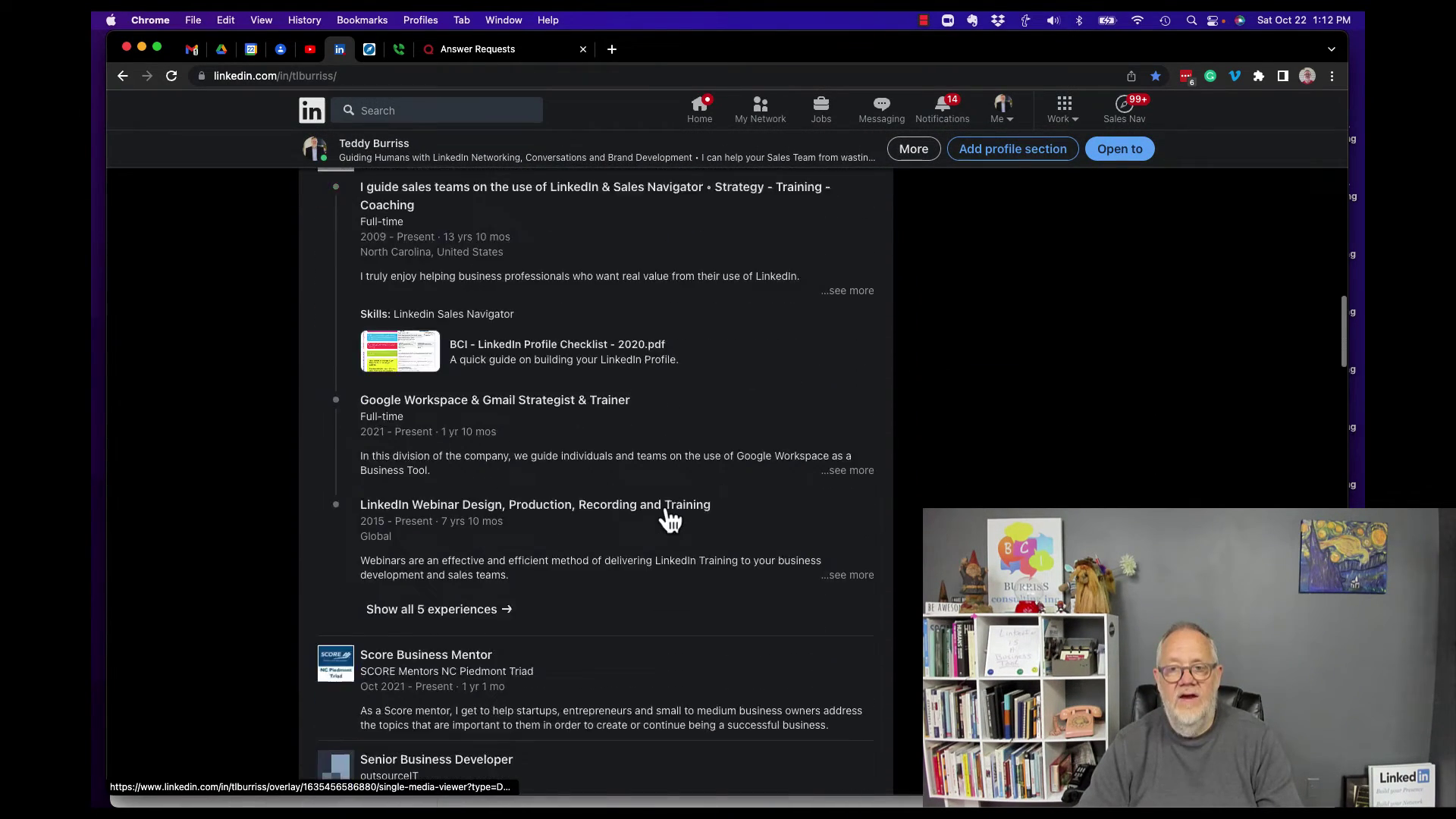
pyautogui.scroll(-10, 666, 507)
pyautogui.scroll(-3, 666, 506)
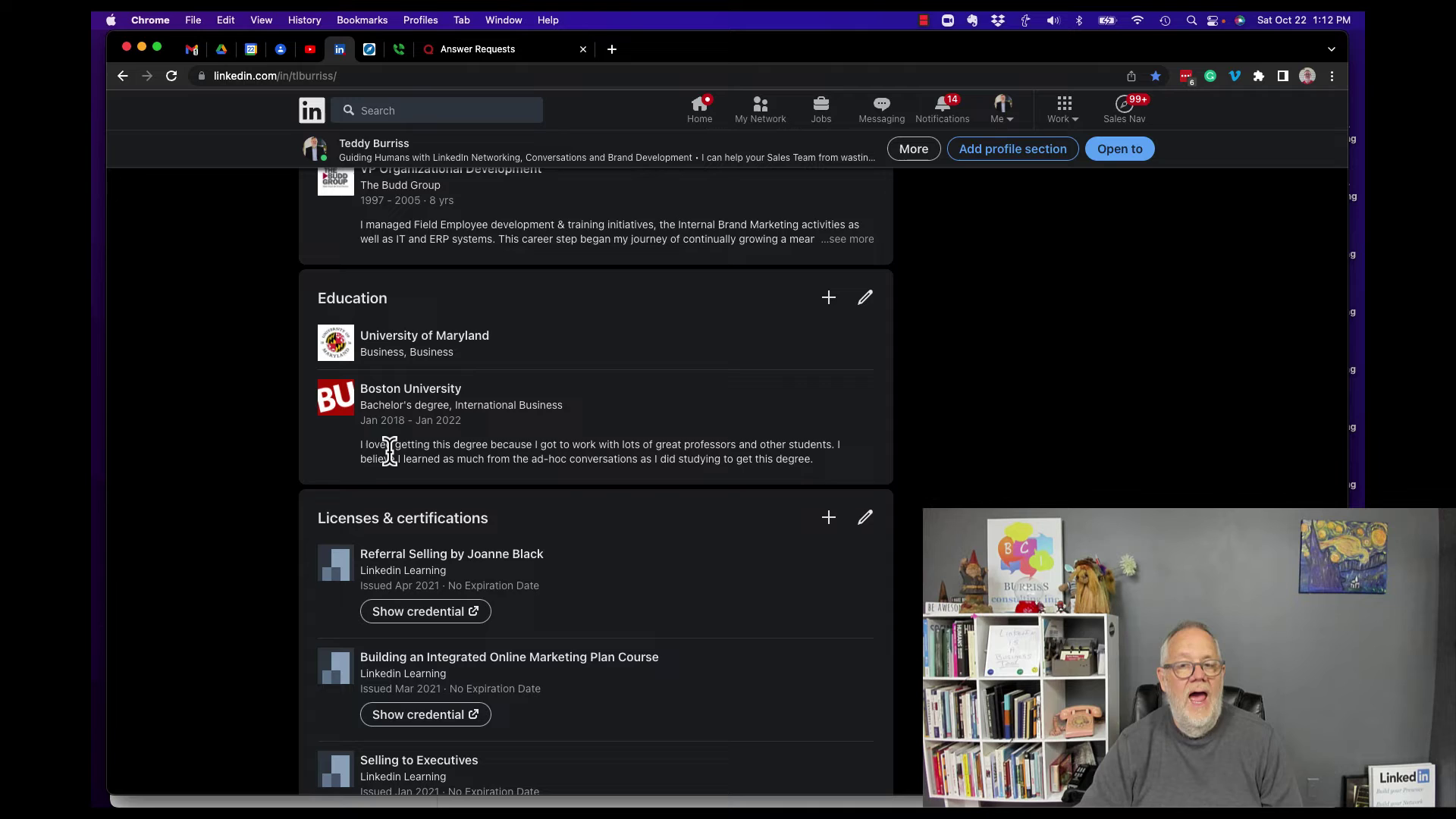
pyautogui.moveTo(395, 444); pyautogui.dragTo(478, 459)
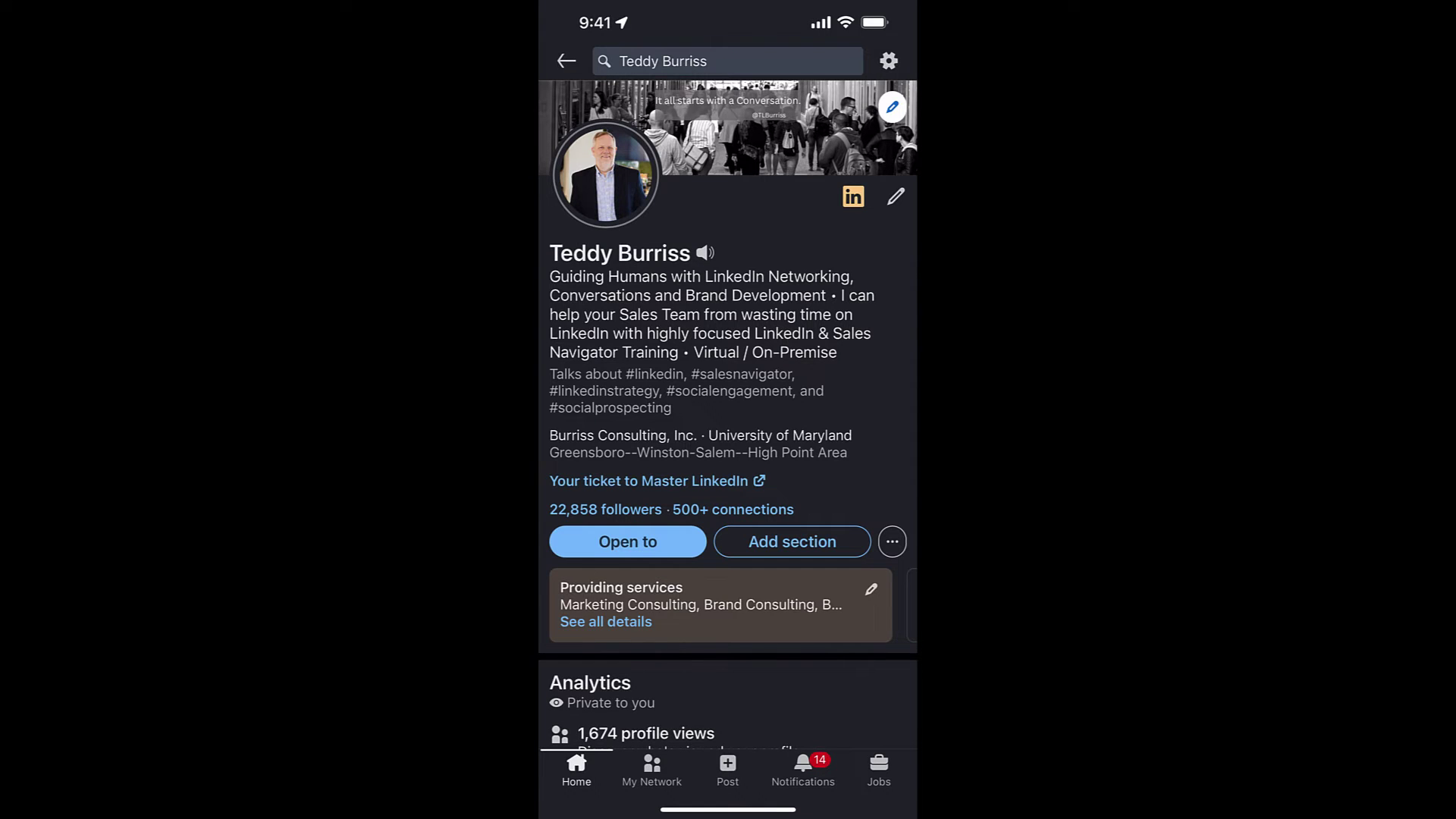
pyautogui.scroll(-15, 728, 409)
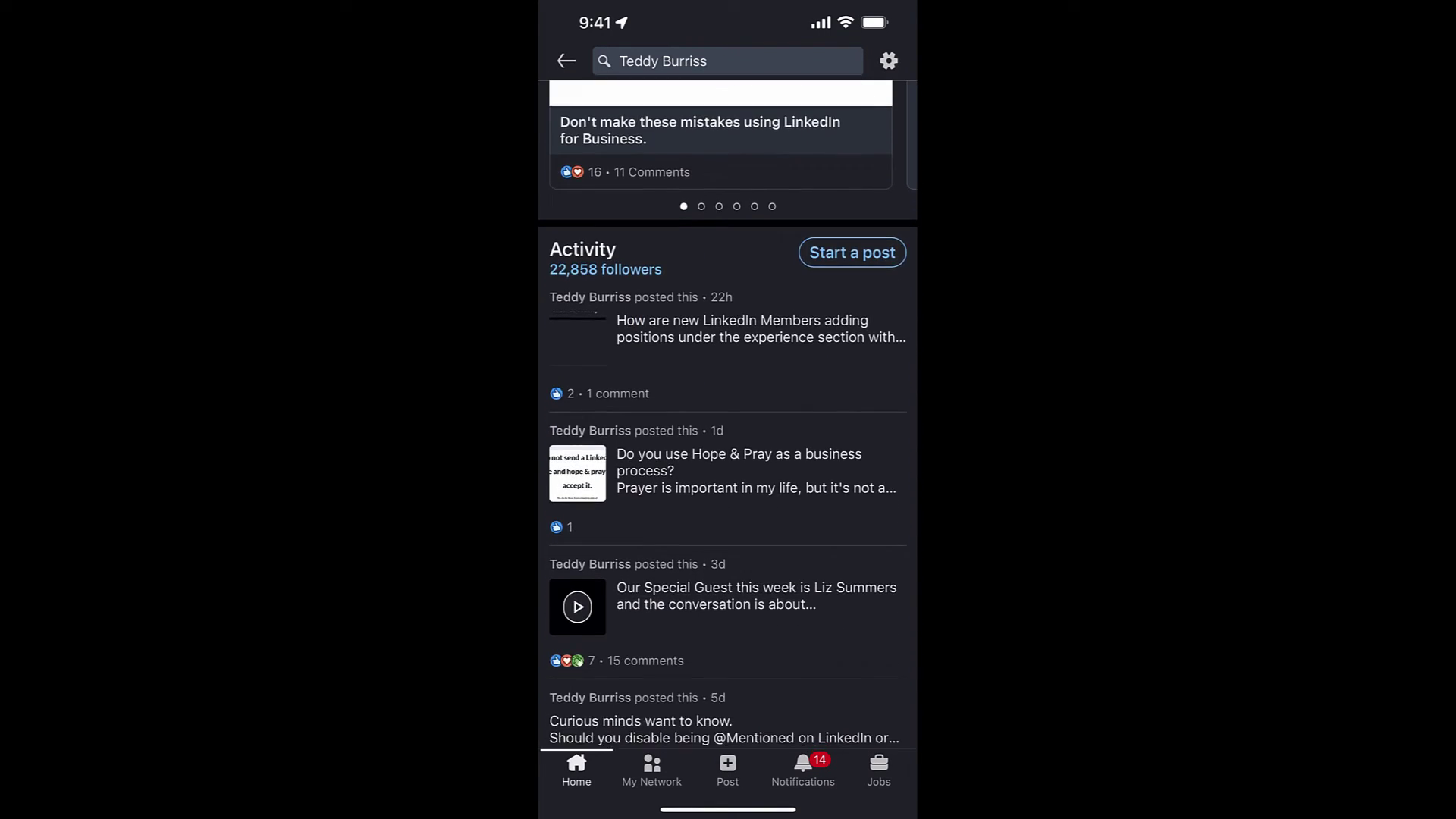
pyautogui.scroll(-15, 728, 409)
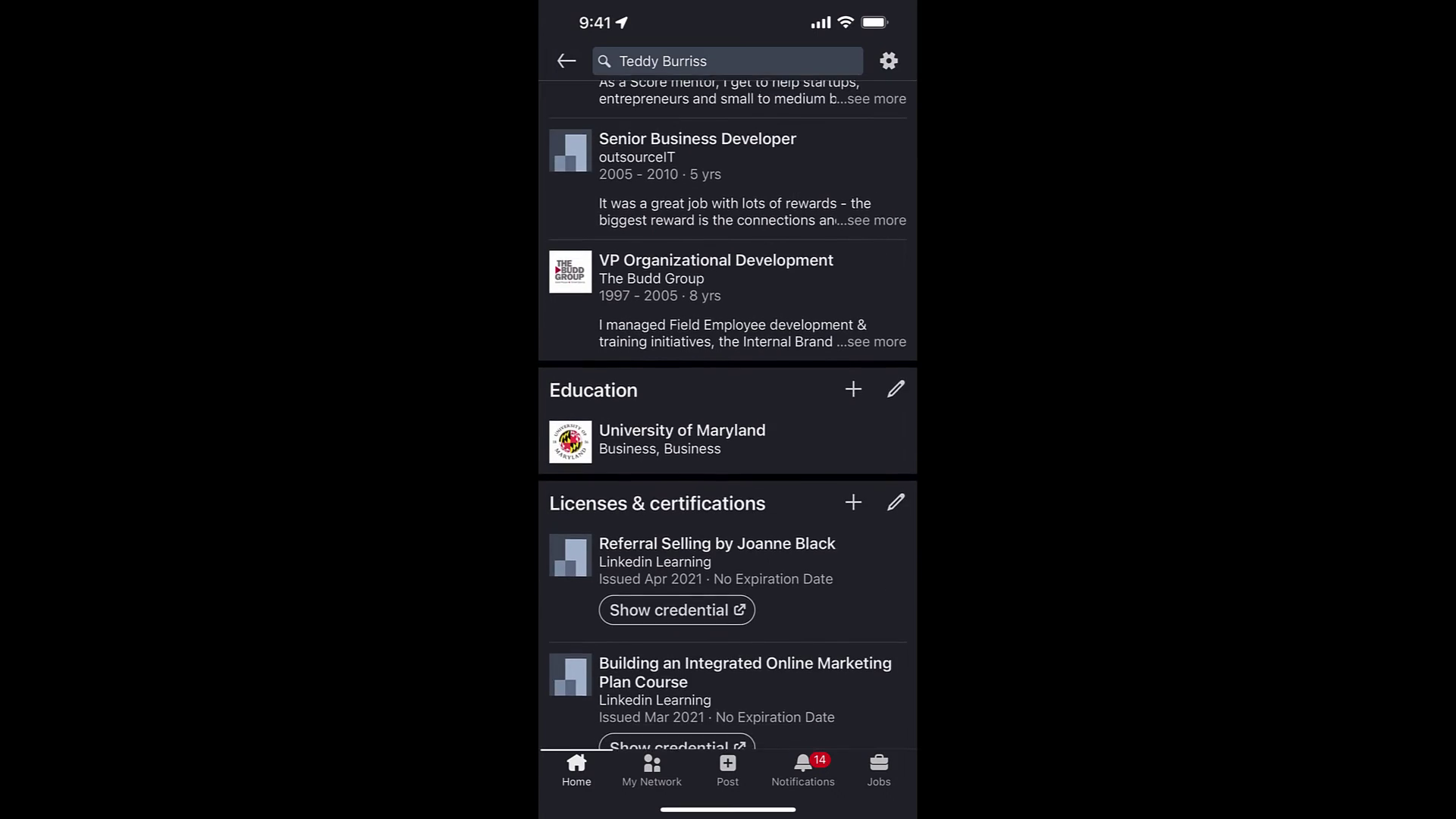
pyautogui.scroll(-3, 728, 410)
pyautogui.scroll(5, 729, 409)
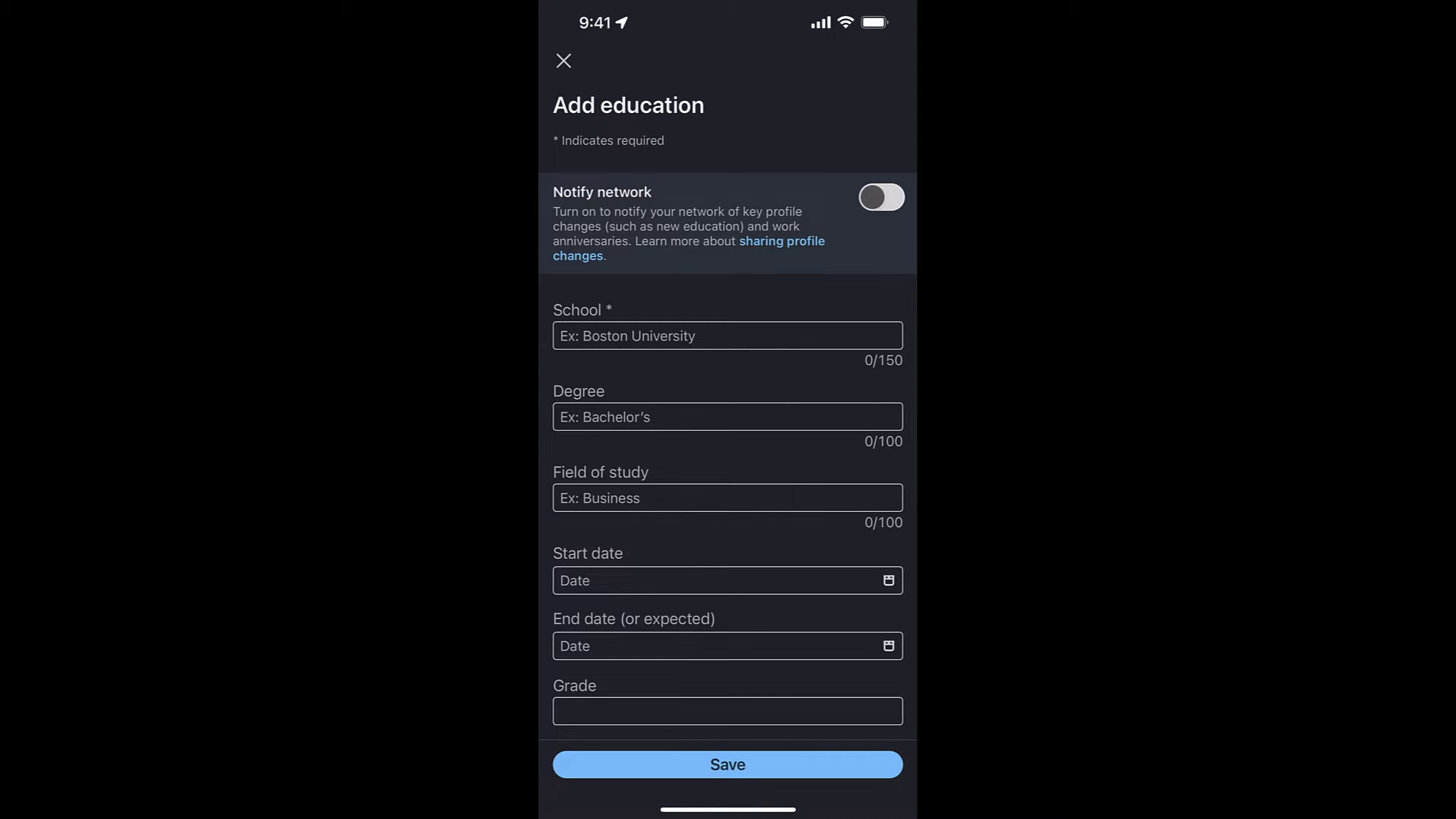
# Fill in Boston College (replacing Texas A&M), Bachelor of Fine Arts - BFA, and International Relations and Affairs
pyautogui.click(727, 336)
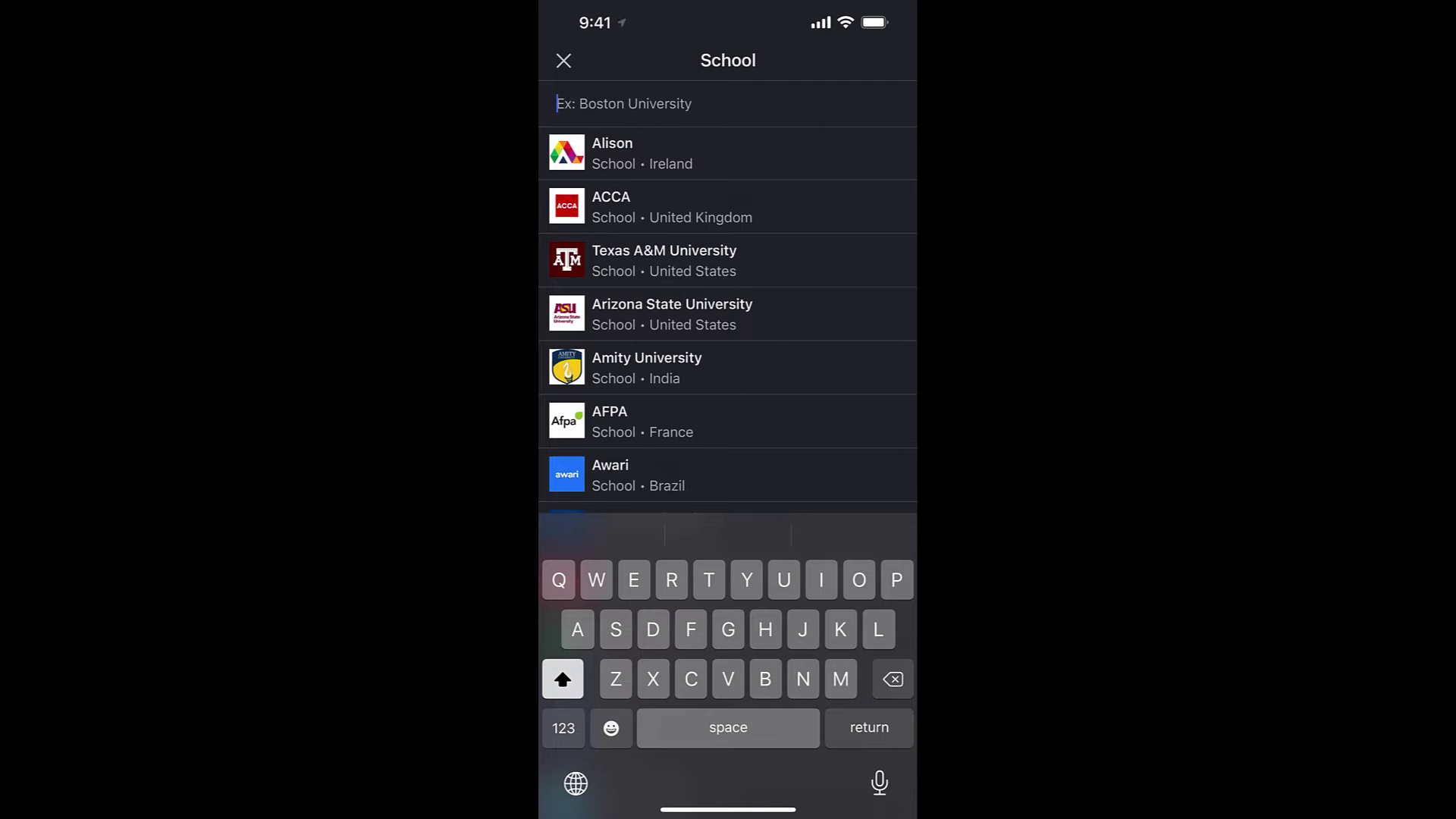
pyautogui.click(727, 261)
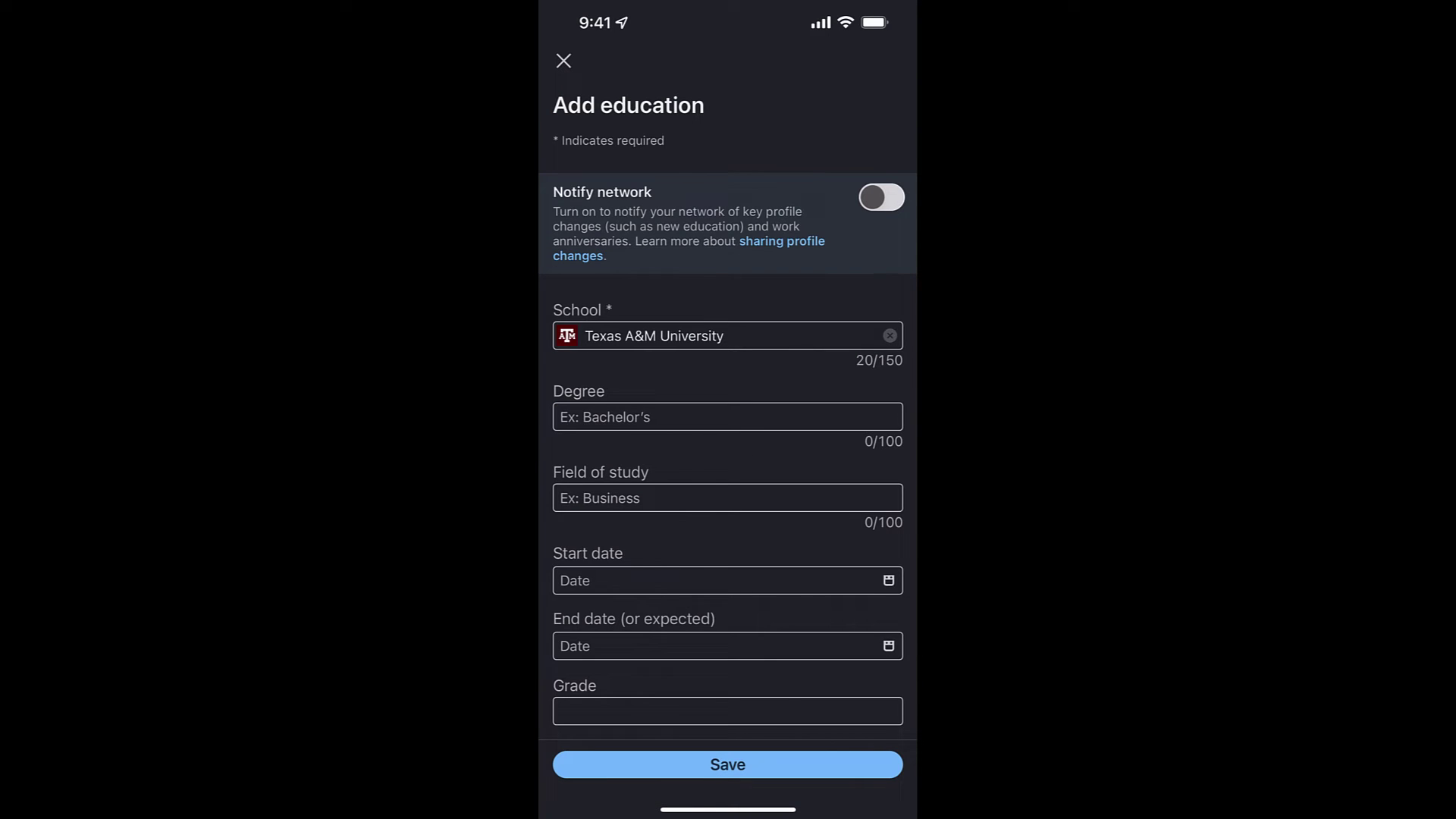
pyautogui.click(726, 336)
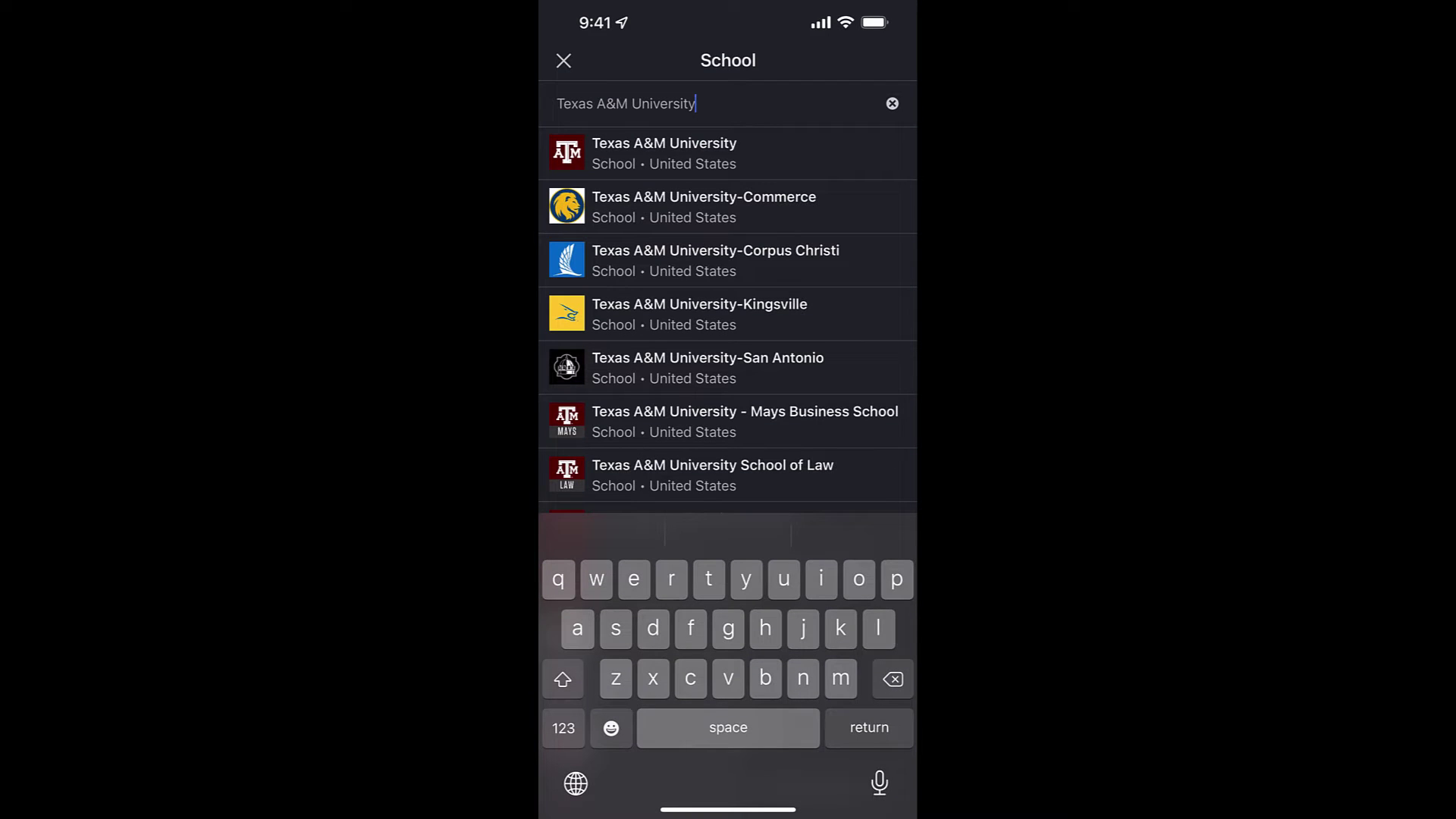
pyautogui.click(892, 104)
pyautogui.write('Bos')
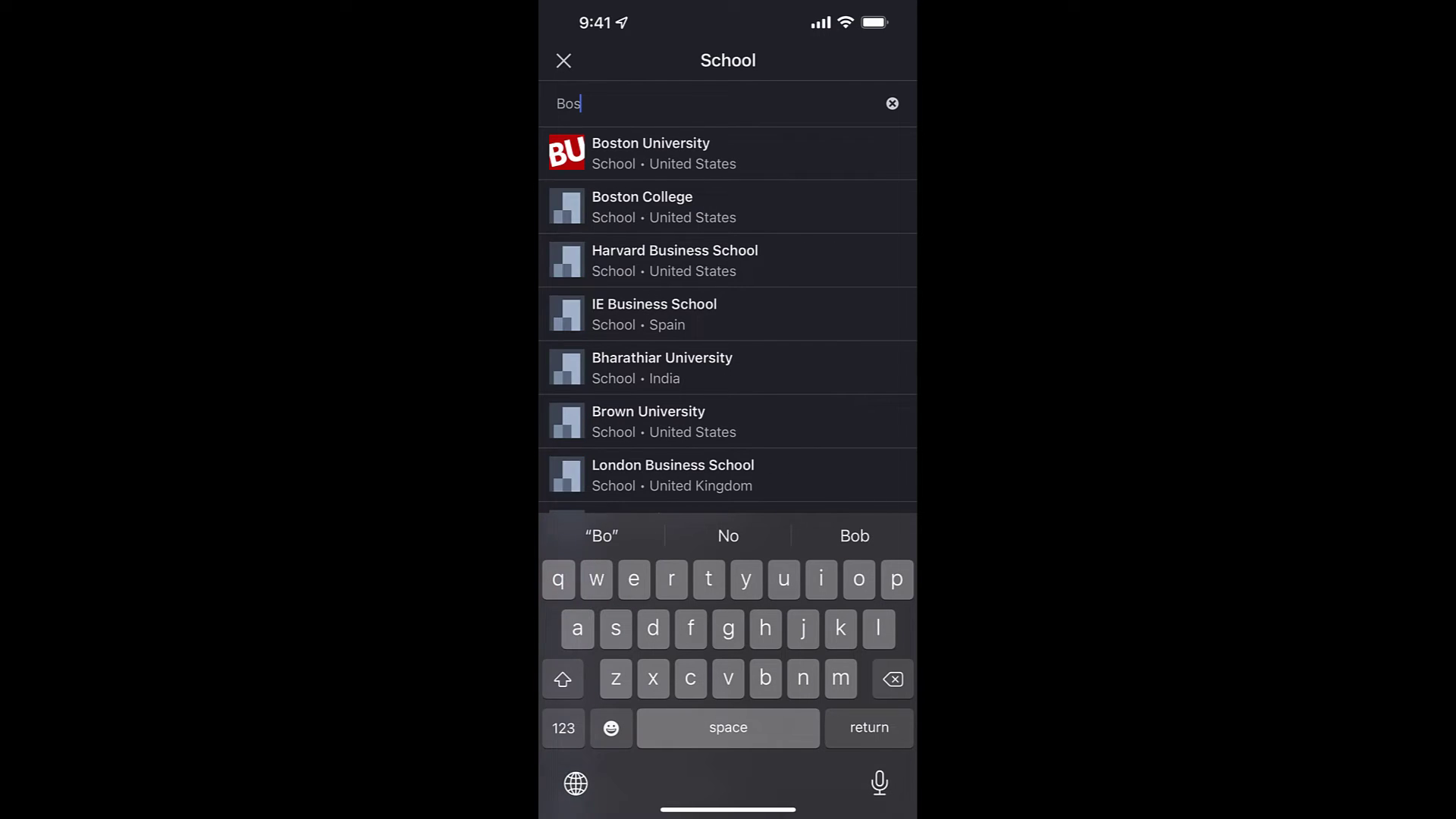
pyautogui.write('ton')
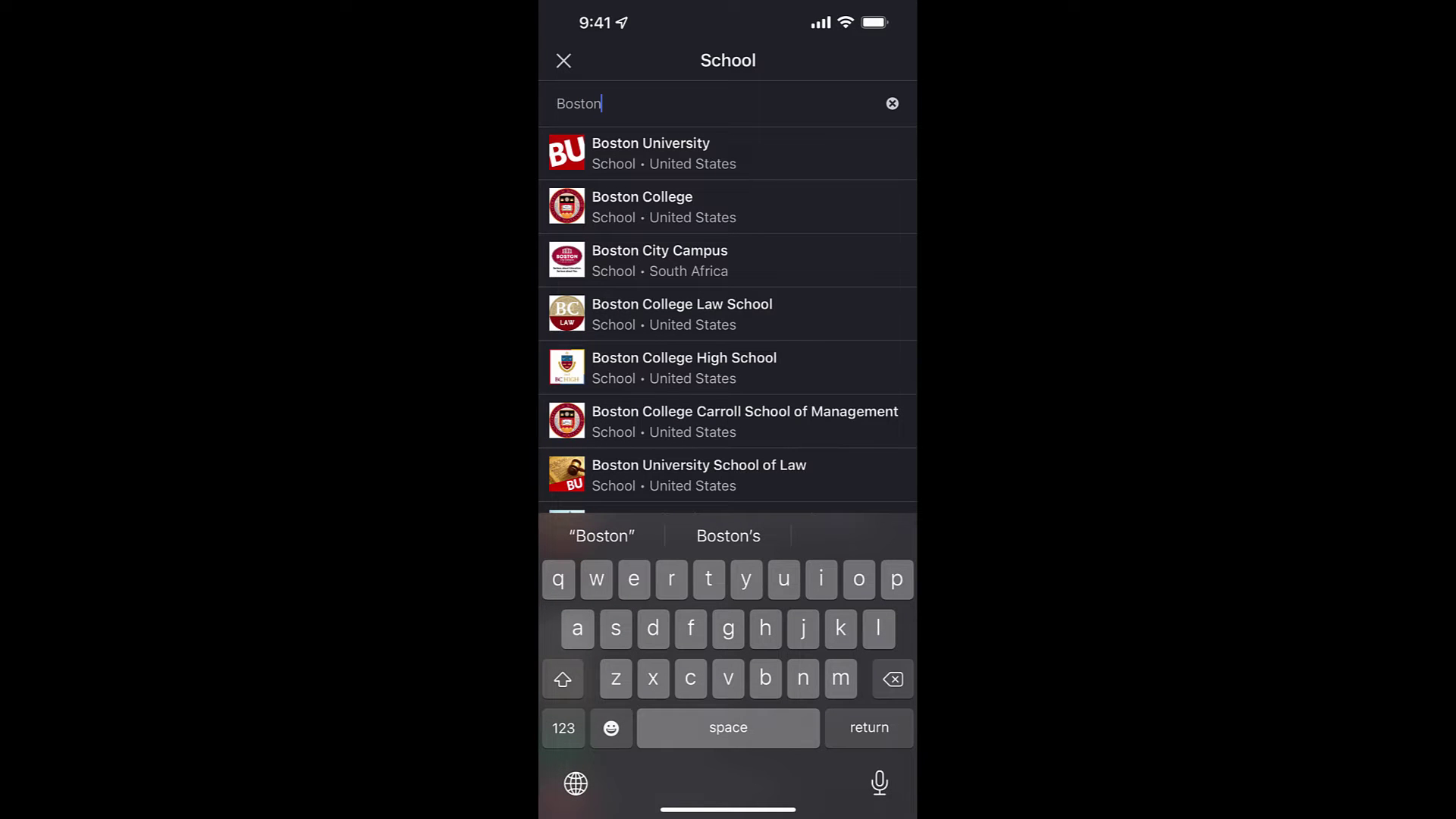
pyautogui.click(728, 207)
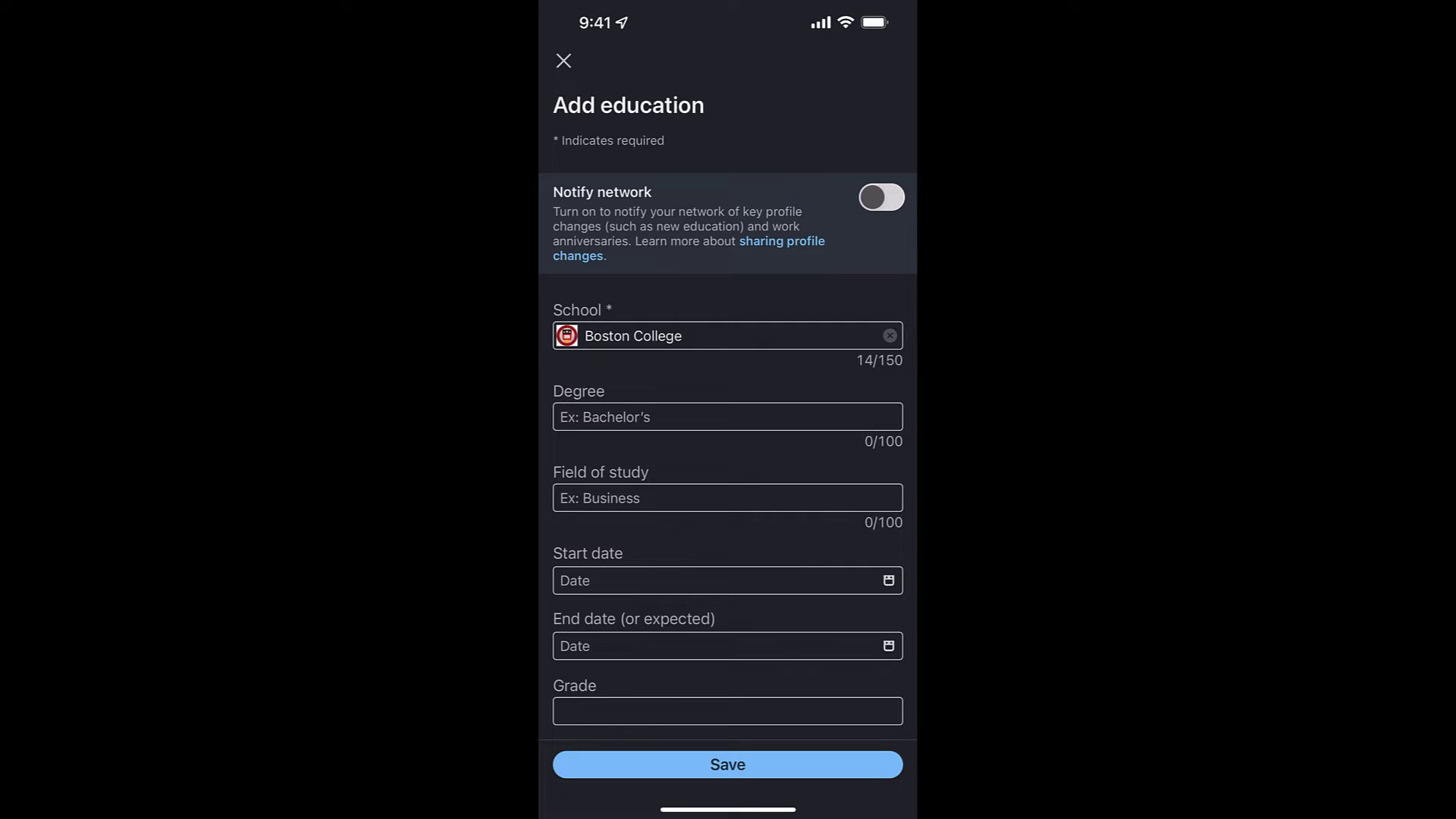
pyautogui.click(726, 416)
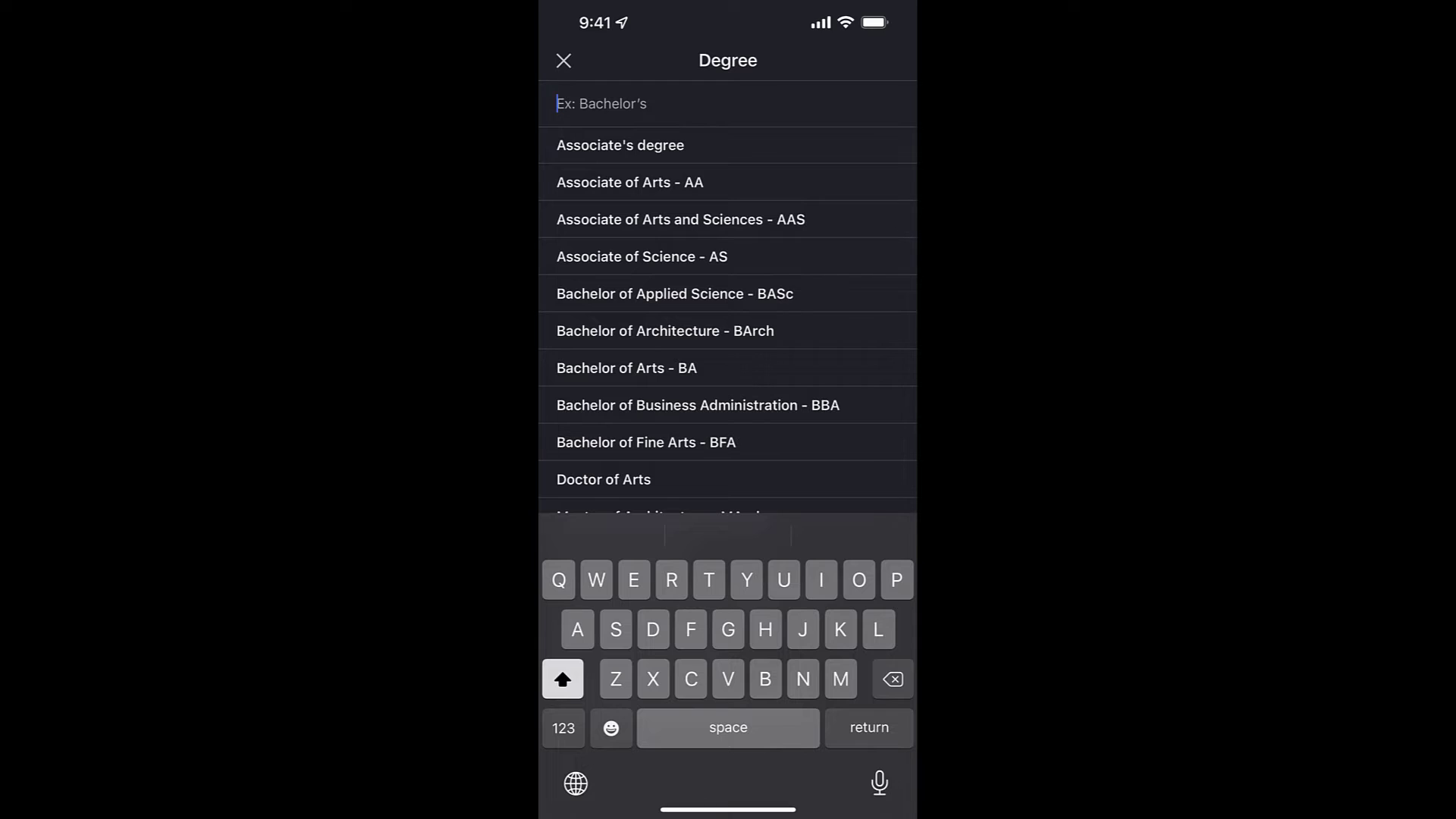
pyautogui.write('Bachelo')
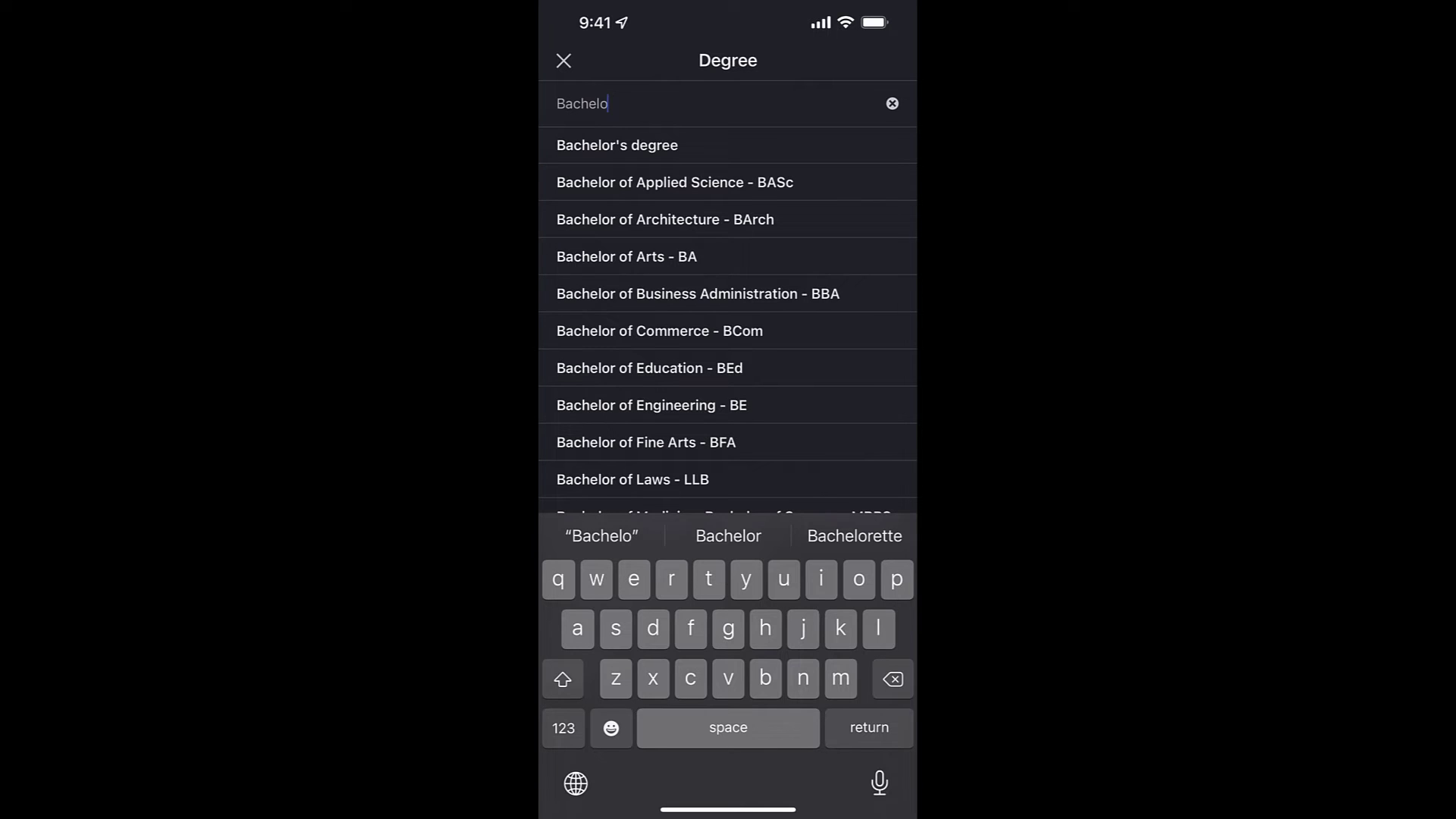
pyautogui.click(647, 443)
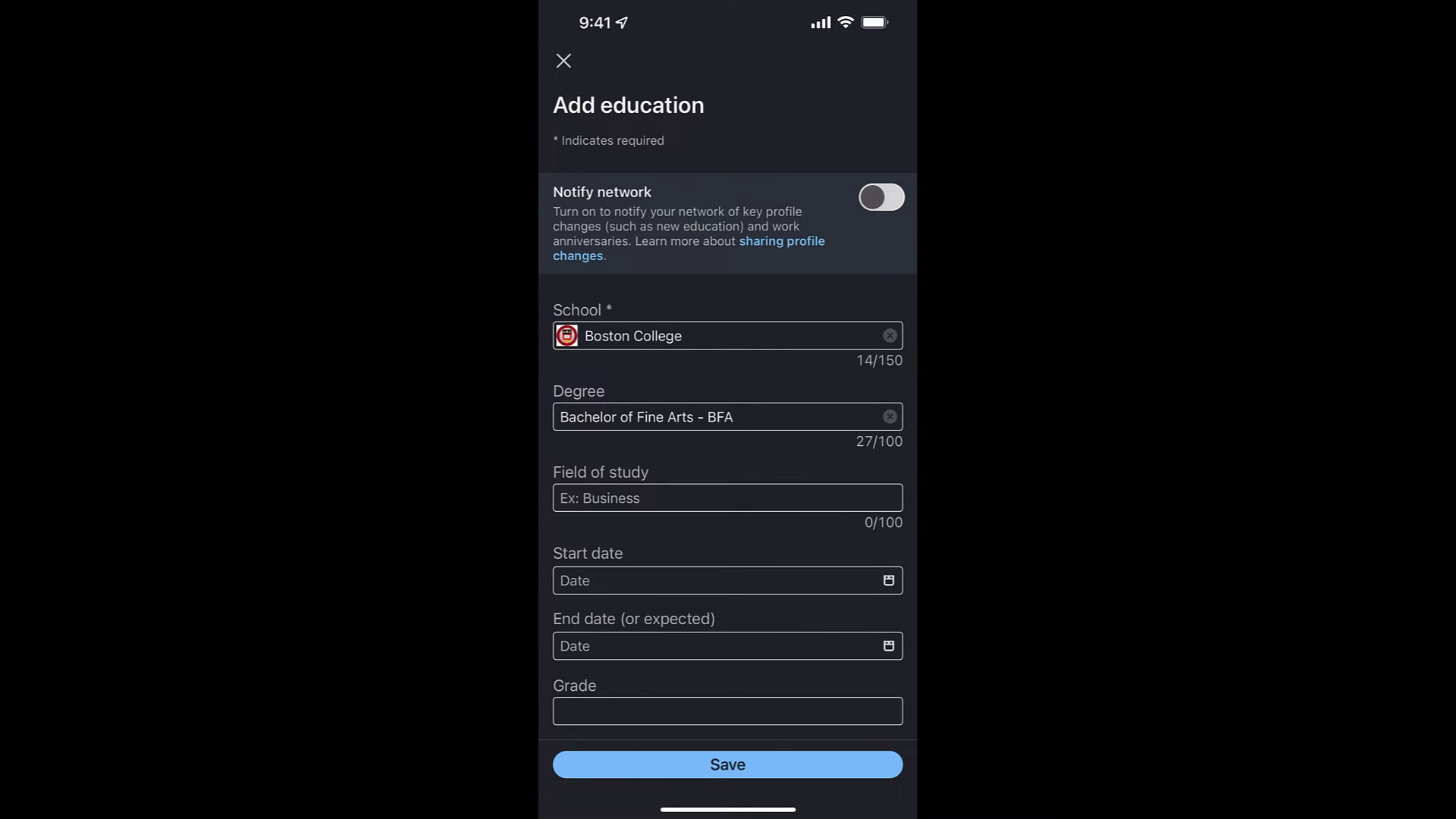
pyautogui.click(728, 498)
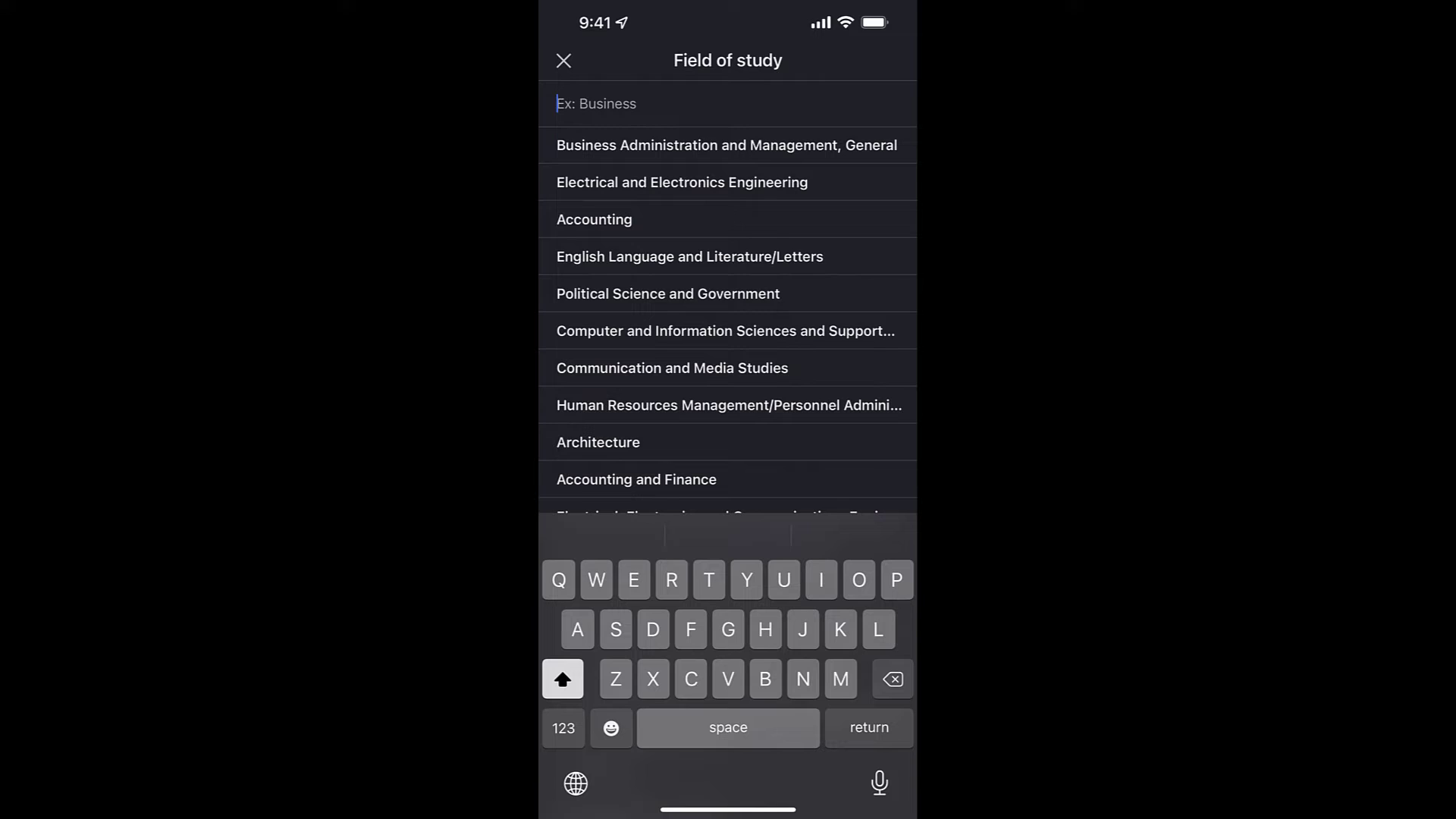
pyautogui.write('Int')
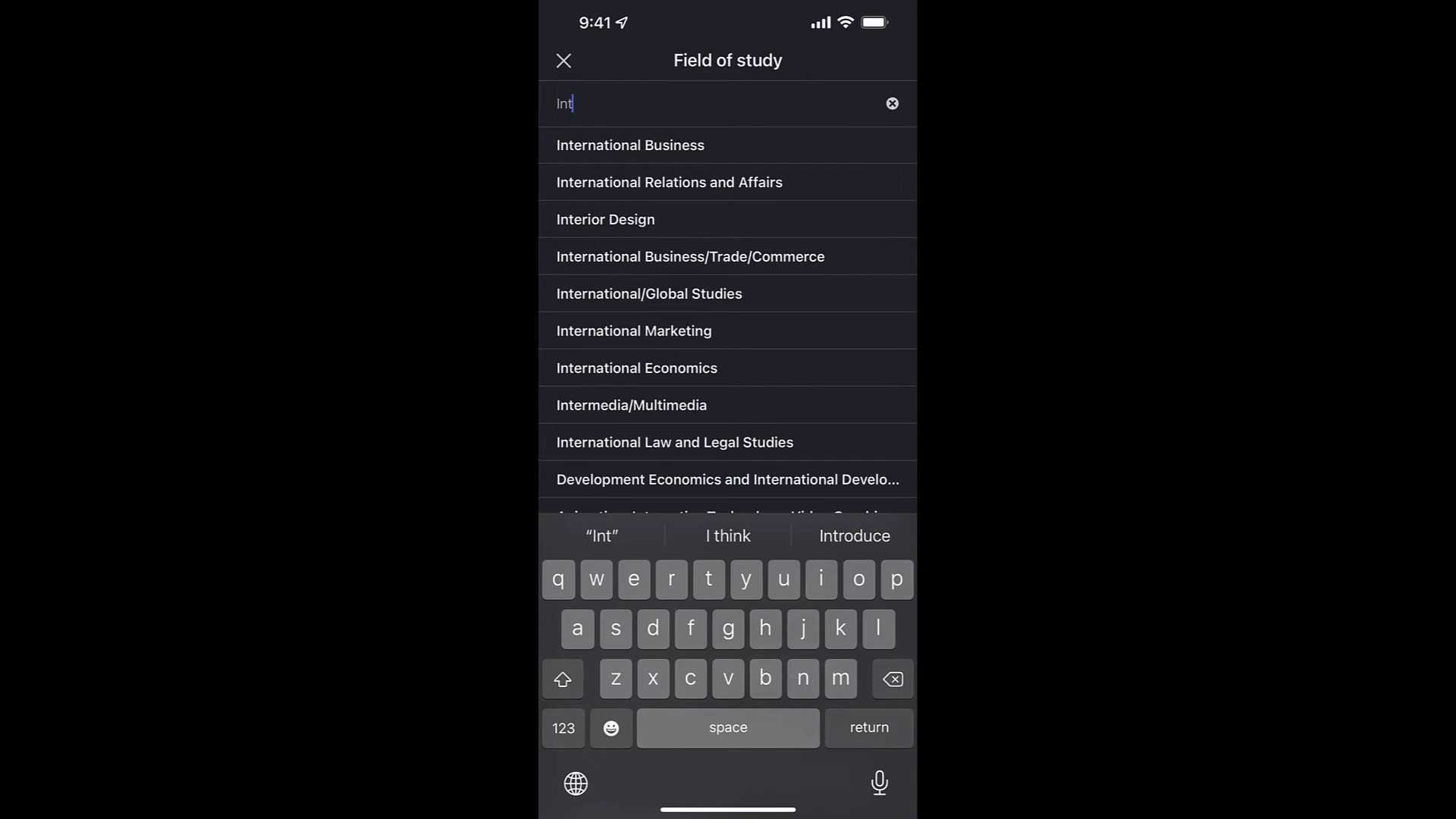
pyautogui.click(669, 182)
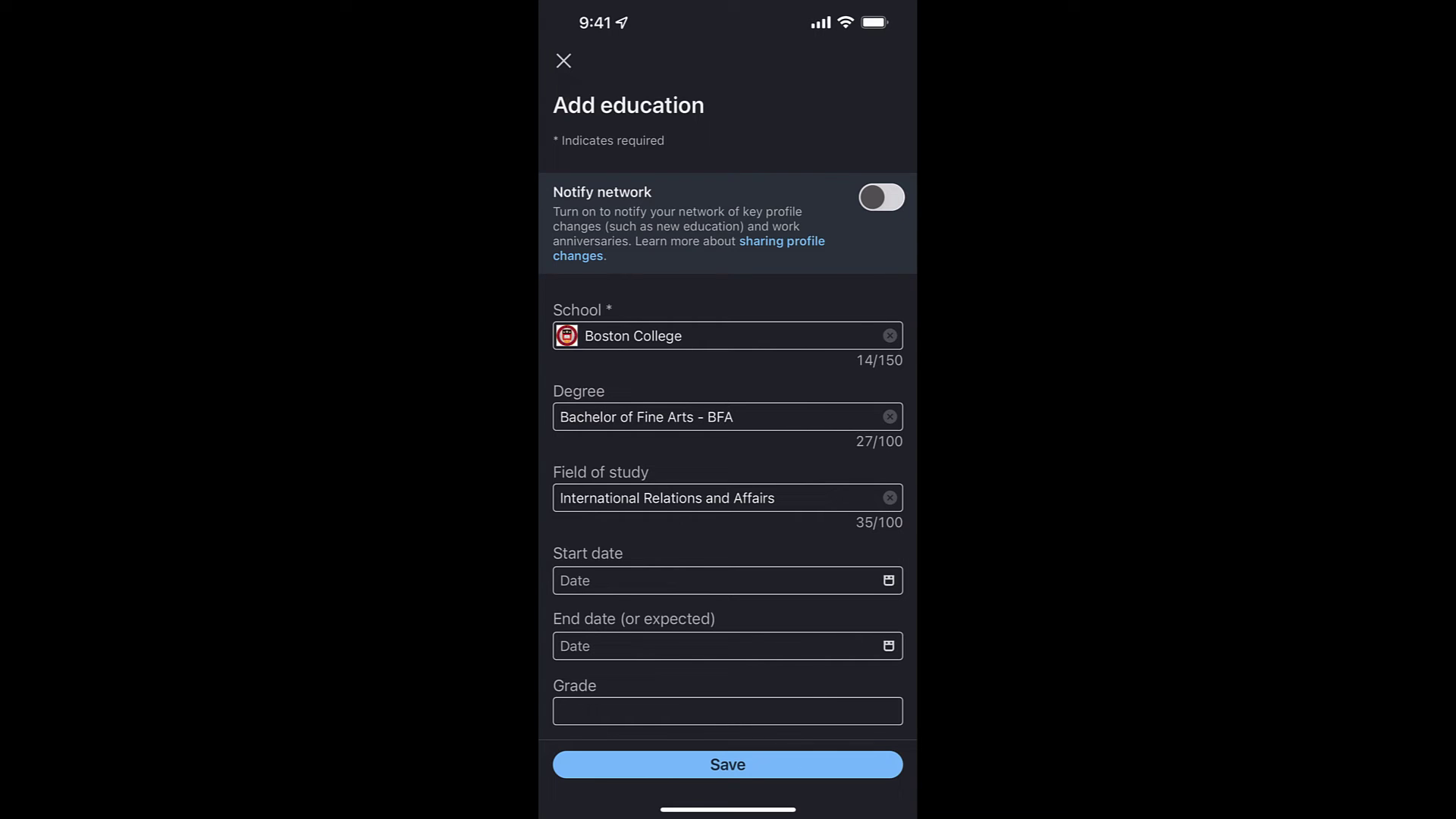
pyautogui.scroll(-8, 729, 455)
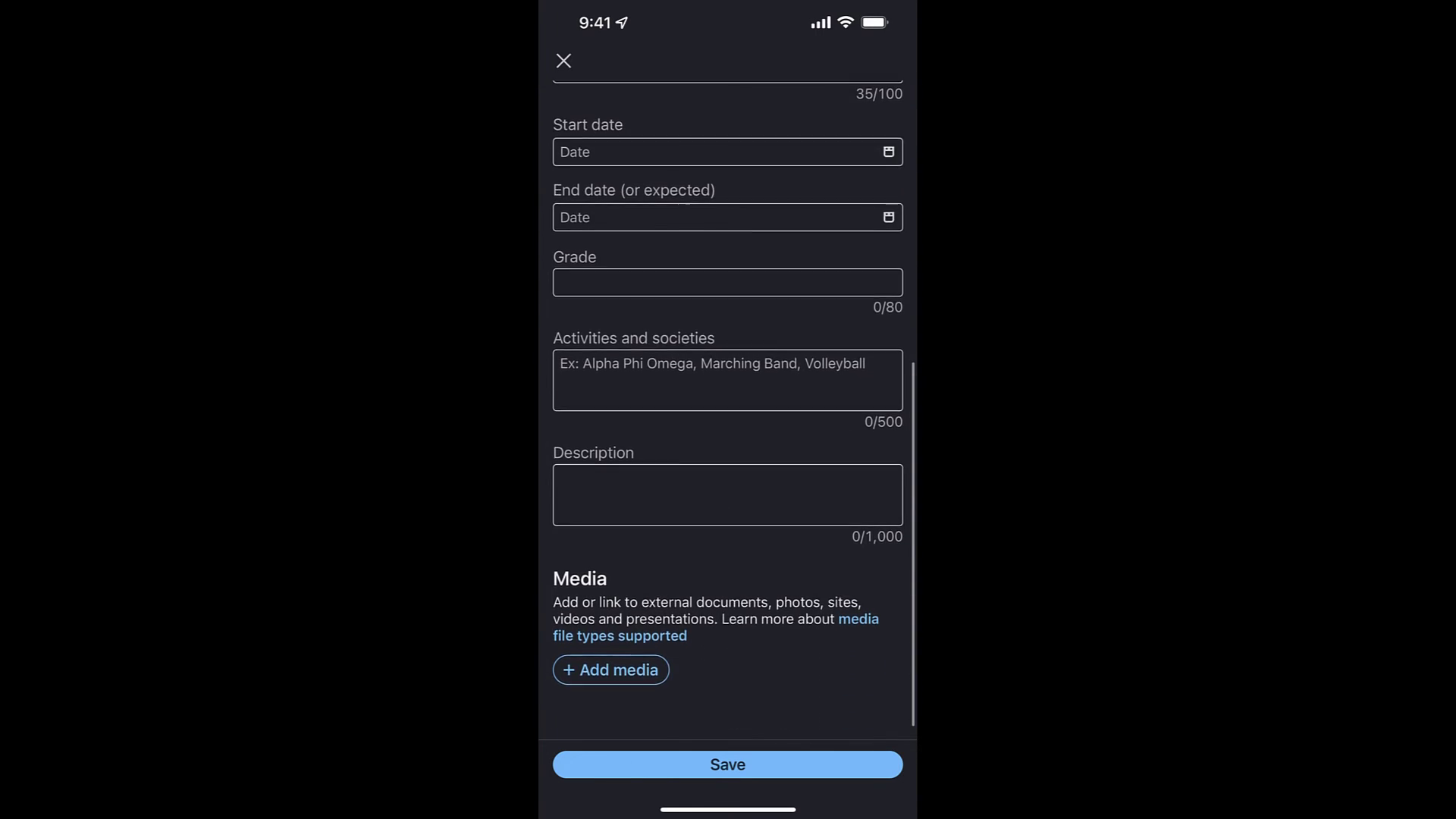
pyautogui.scroll(8, 728, 455)
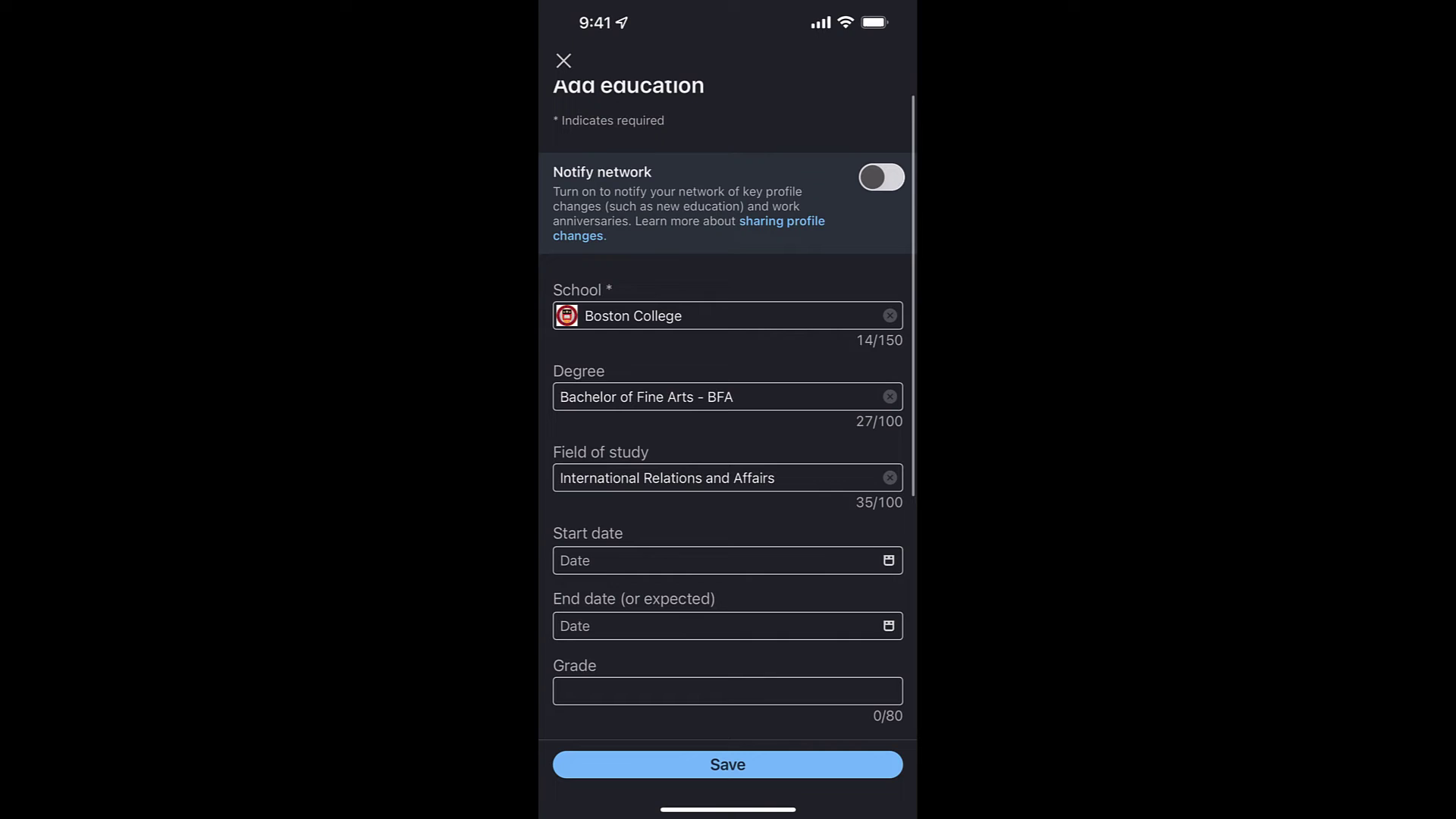
pyautogui.scroll(-2, 729, 455)
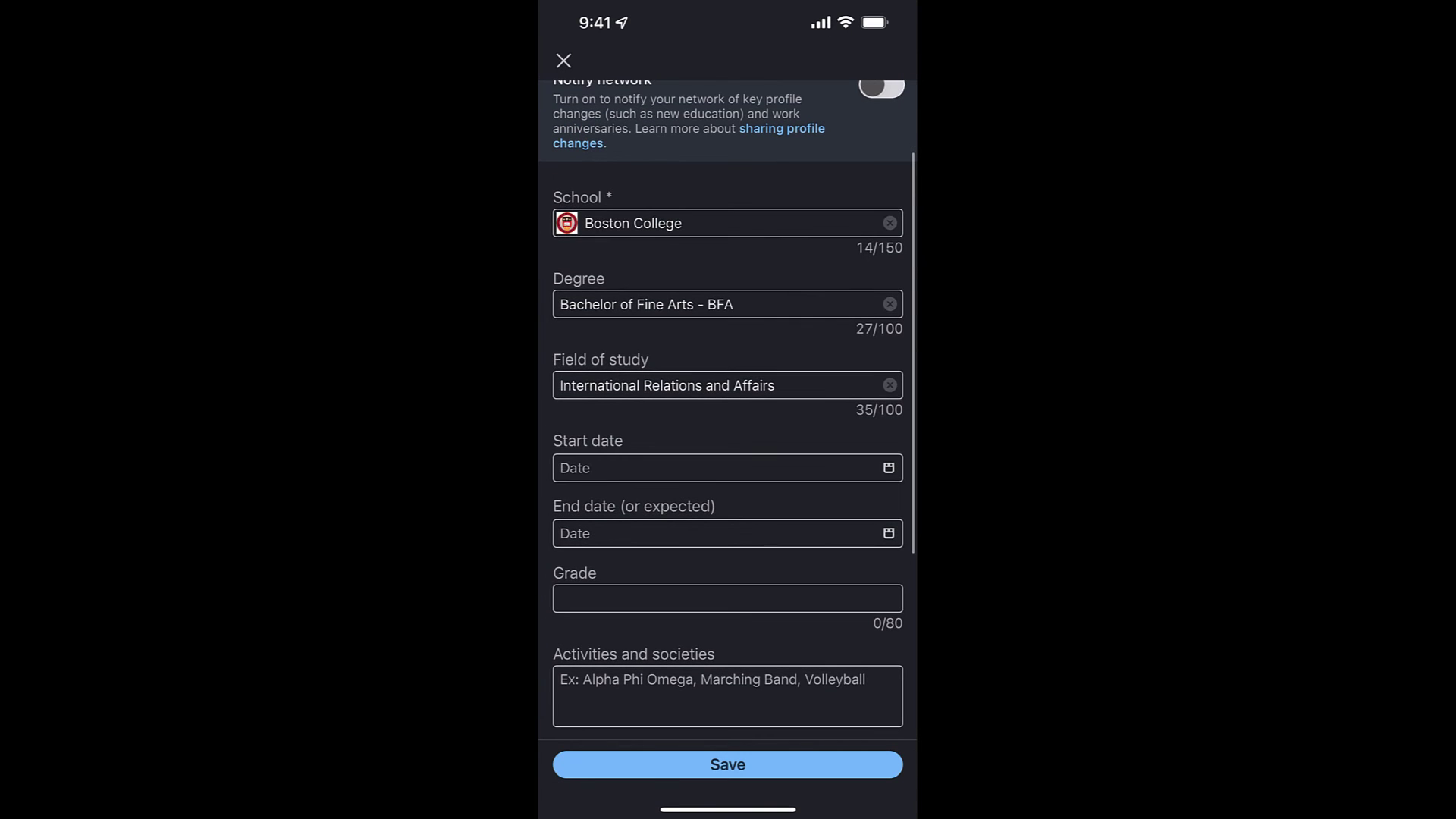
# Set the Boston College dates to start January 2018 and end May 2022
pyautogui.click(728, 468)
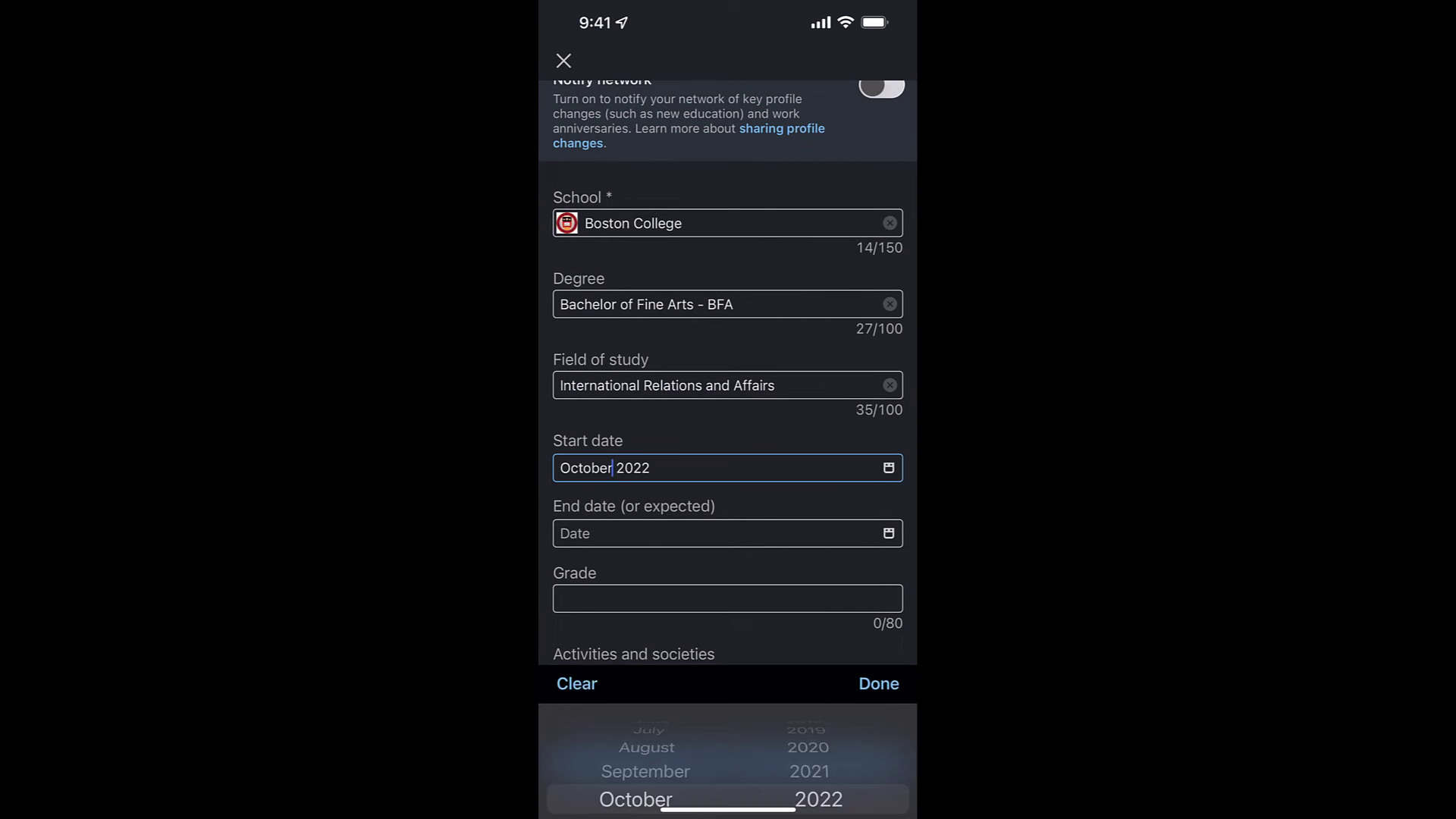
pyautogui.scroll(8, 637, 706)
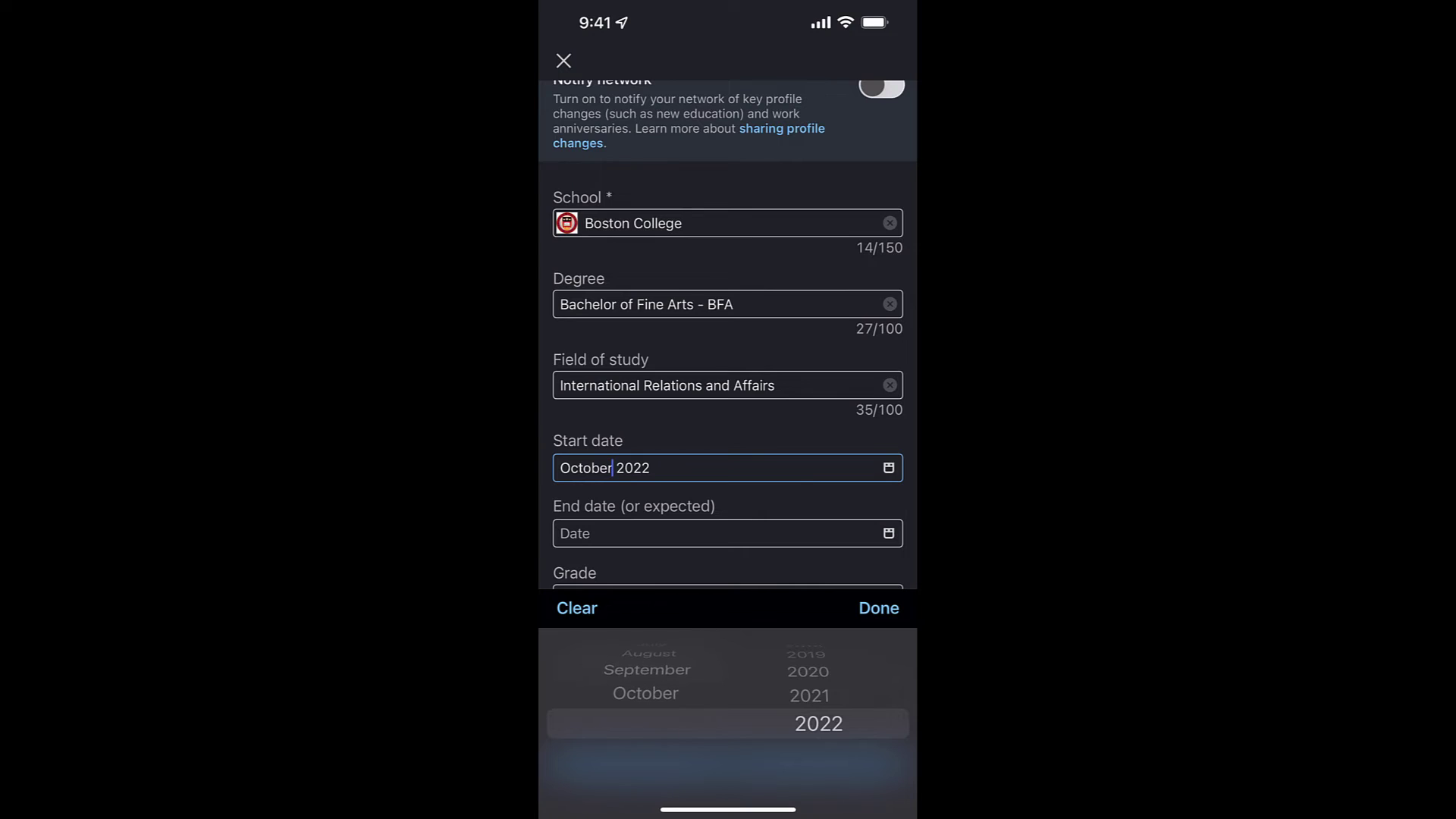
pyautogui.scroll(1, 638, 717)
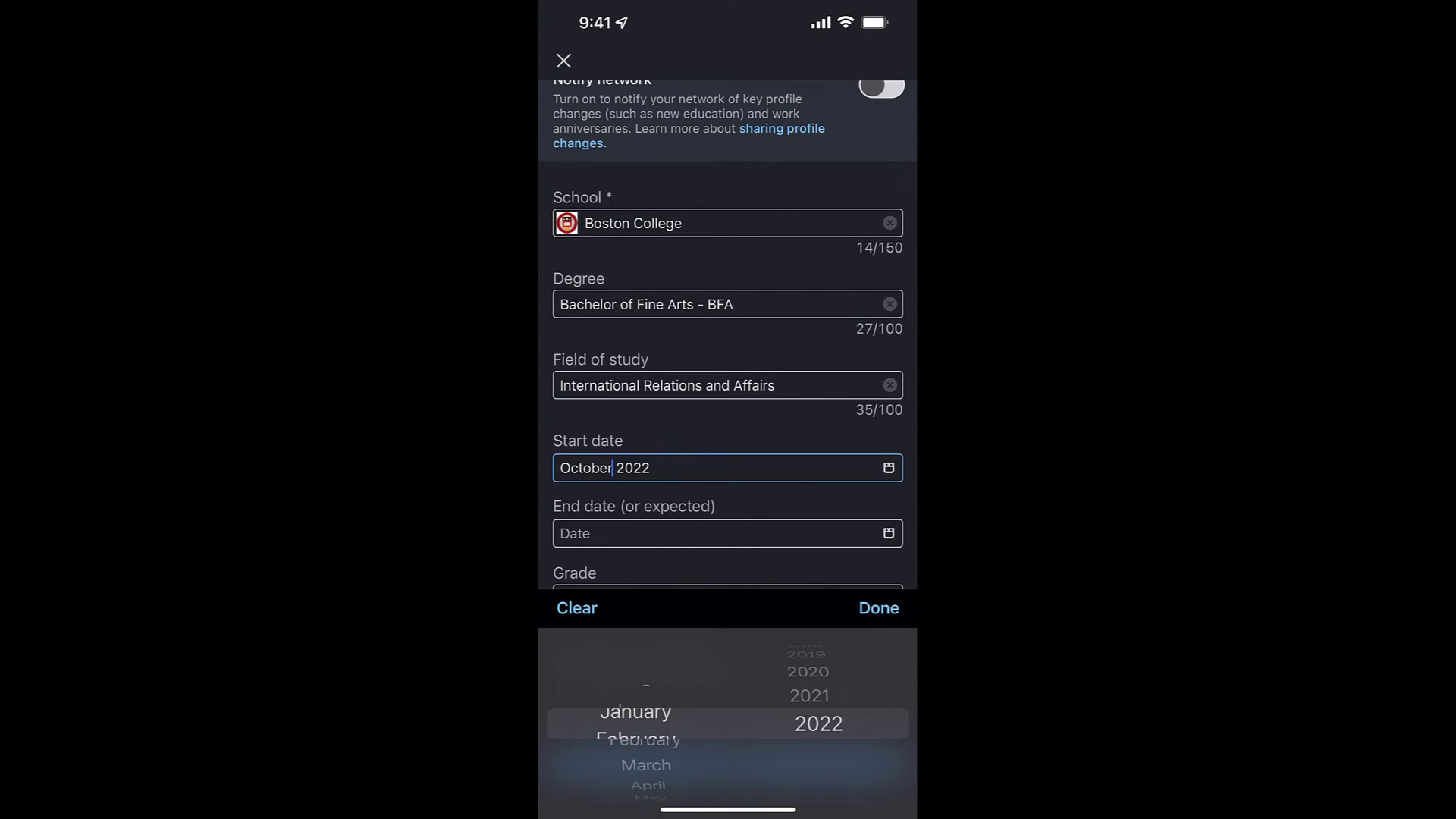
pyautogui.scroll(2, 814, 717)
pyautogui.scroll(2, 814, 718)
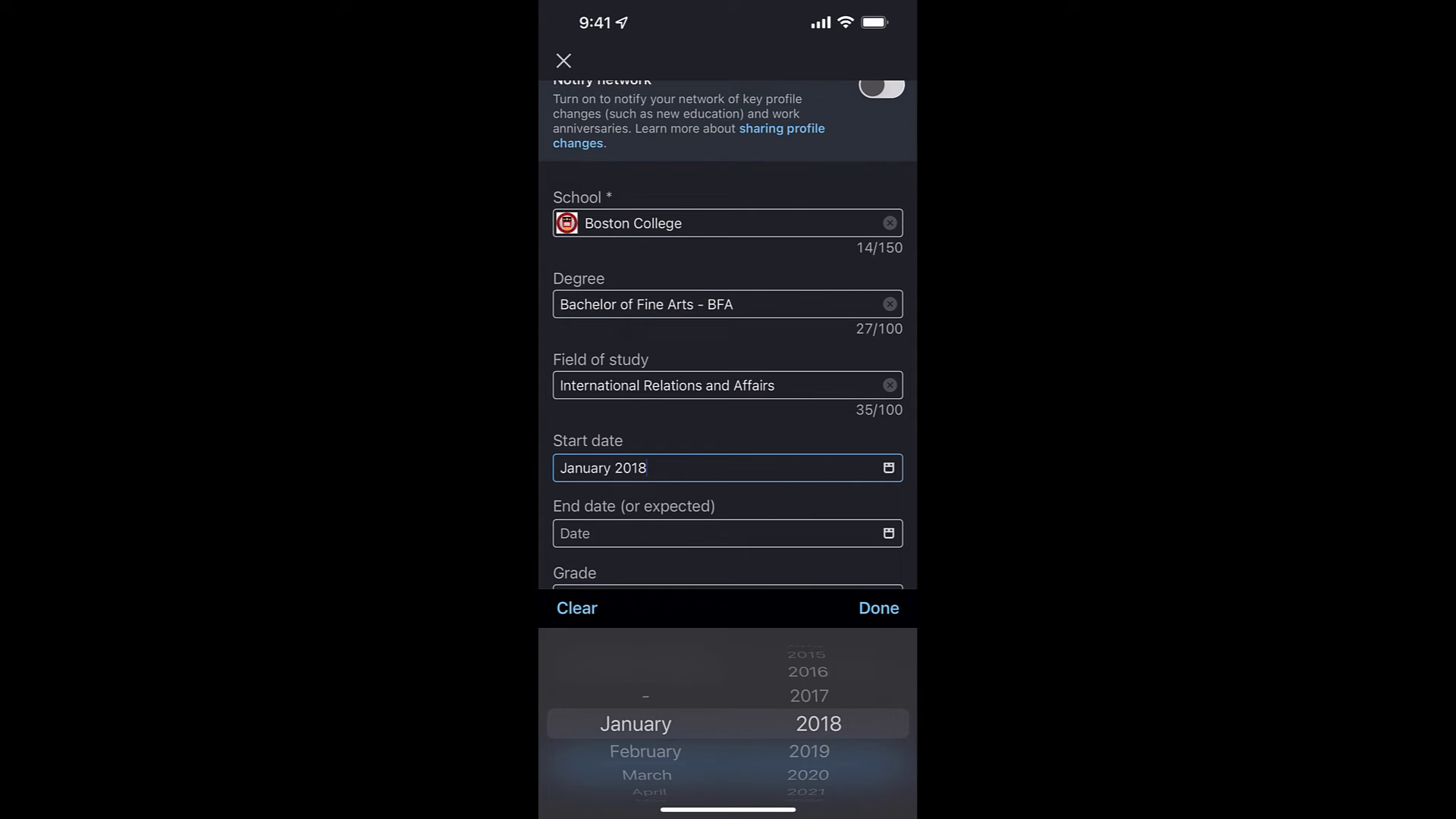
pyautogui.click(728, 533)
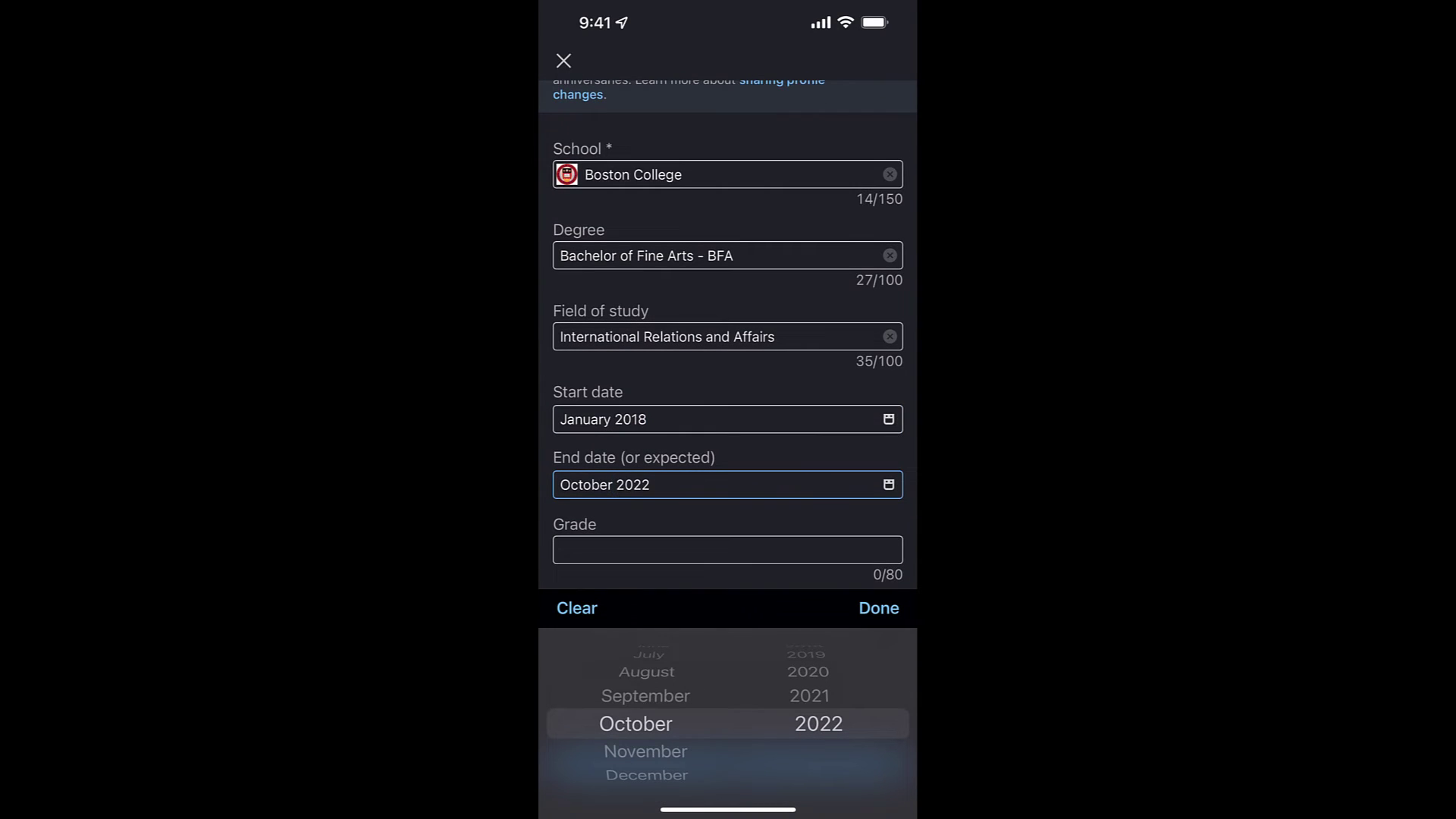
pyautogui.scroll(5, 638, 716)
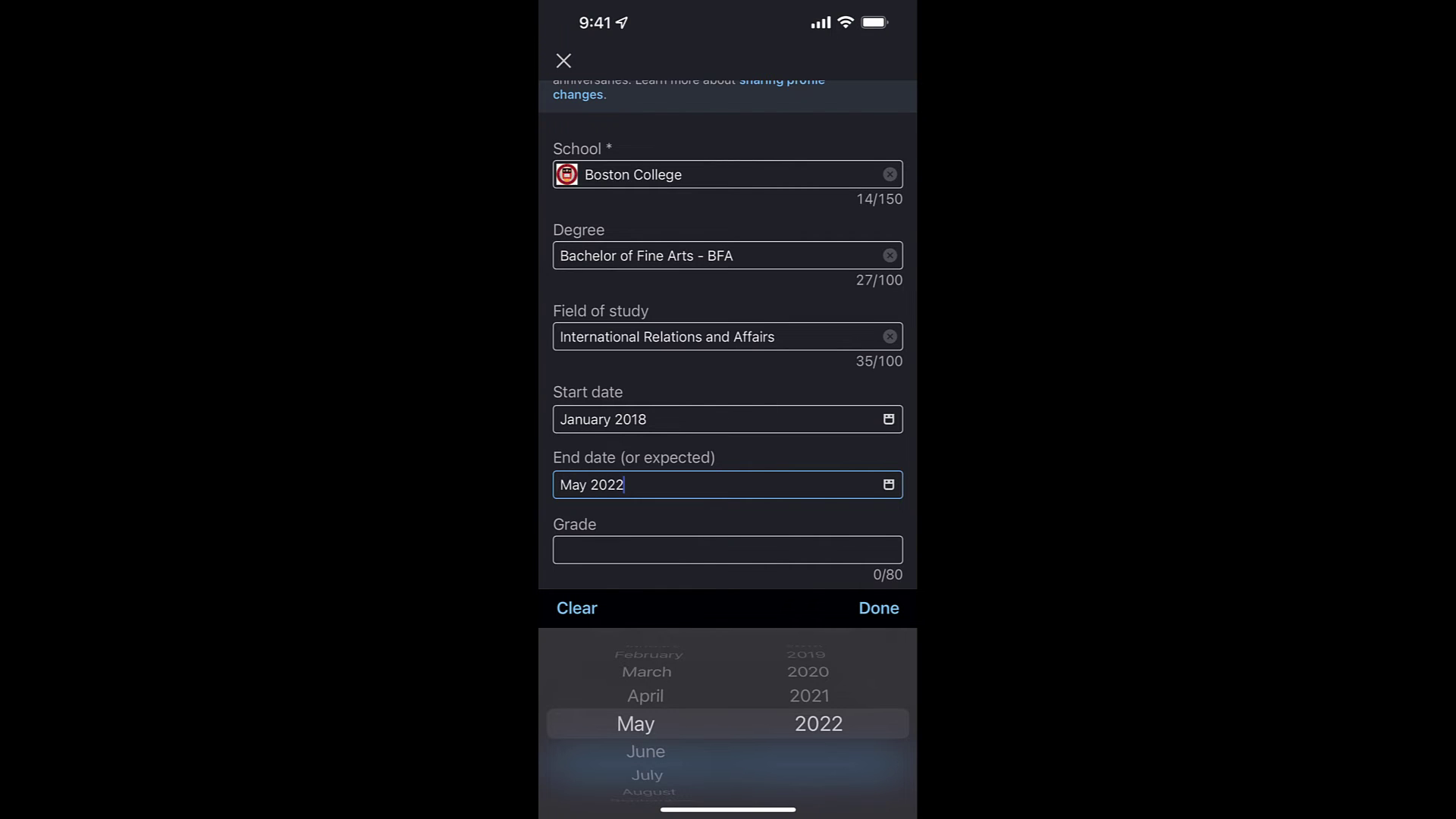
pyautogui.press('Return')
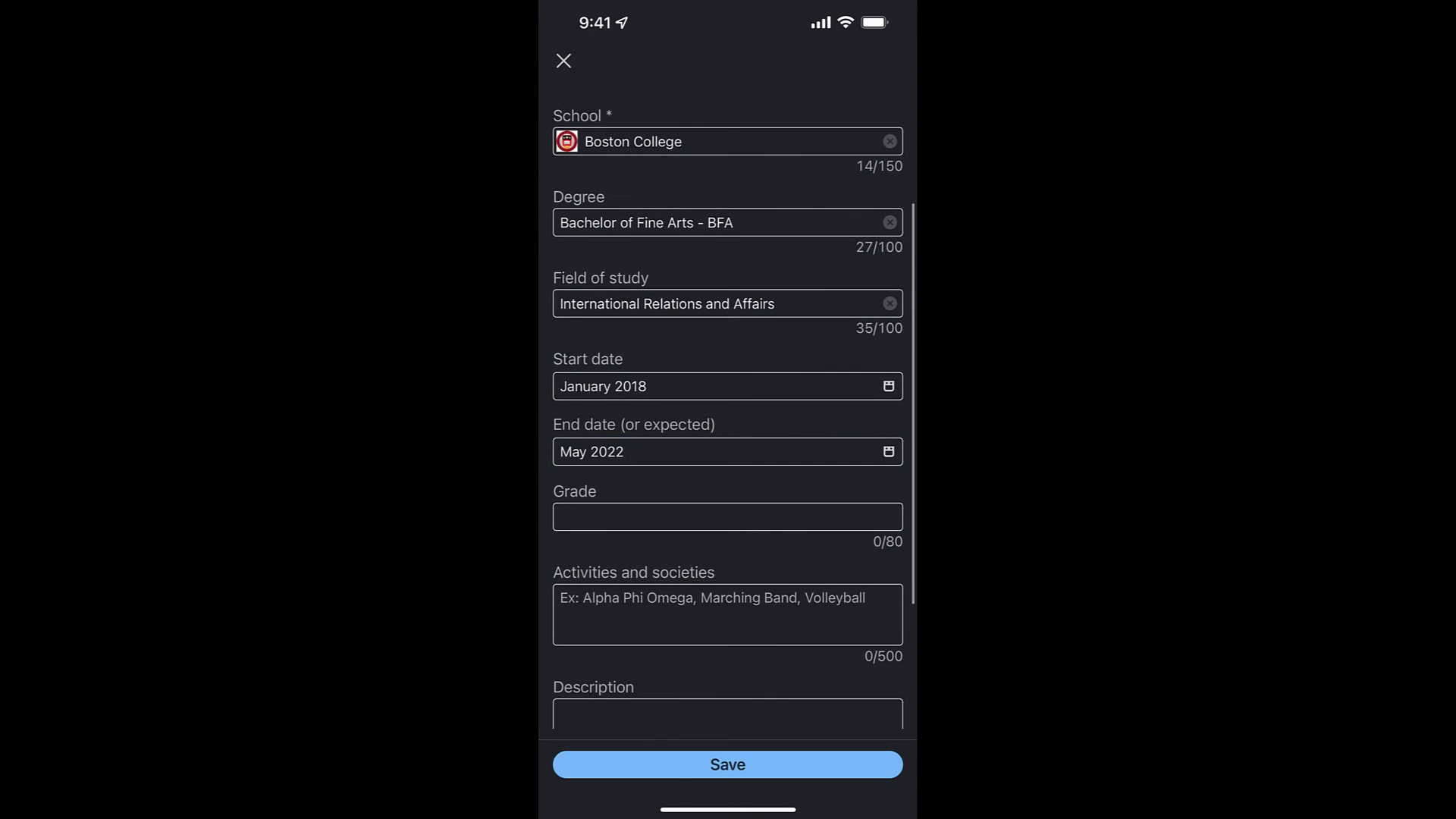
pyautogui.scroll(-3, 729, 455)
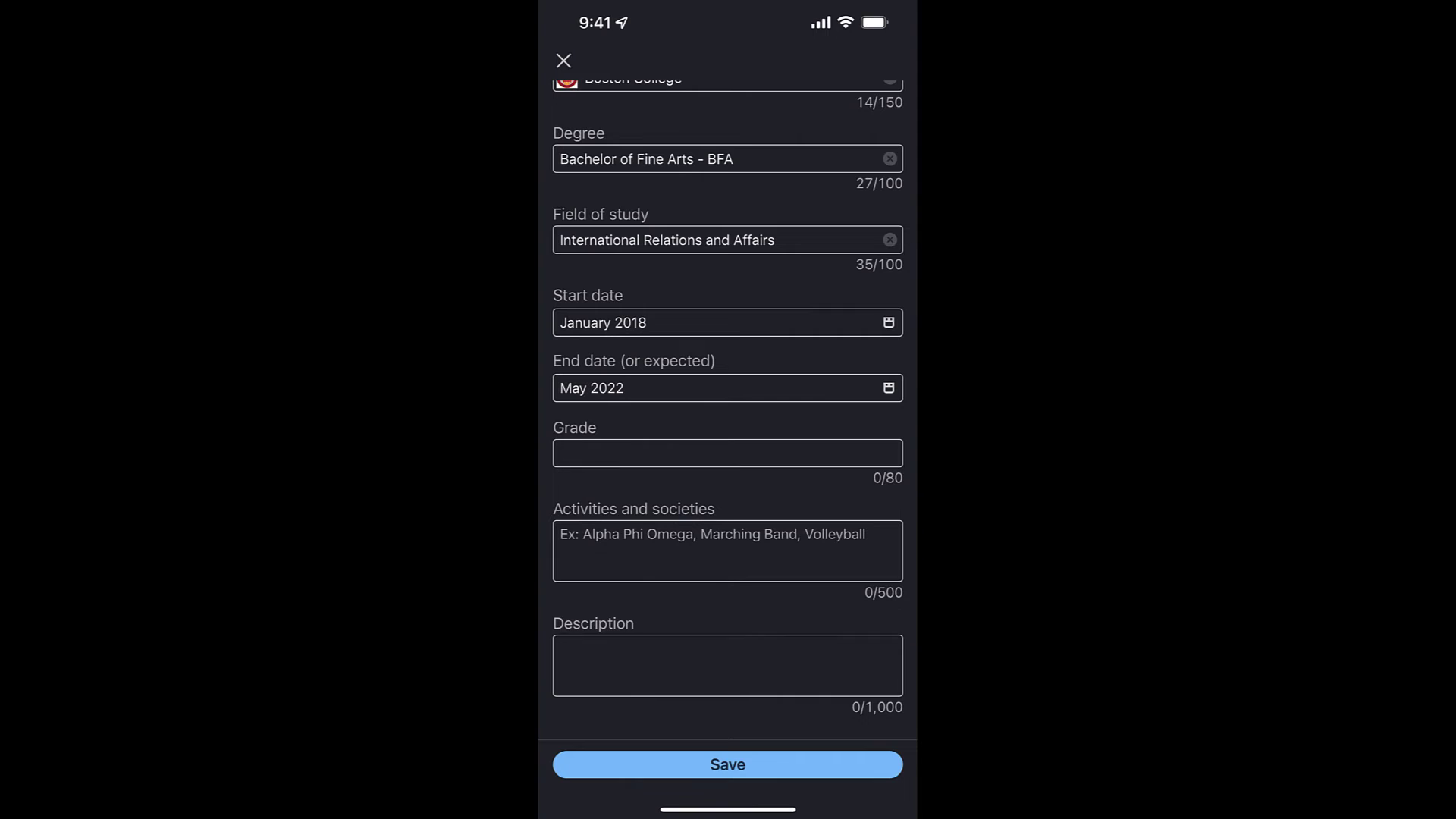
pyautogui.scroll(-3, 729, 455)
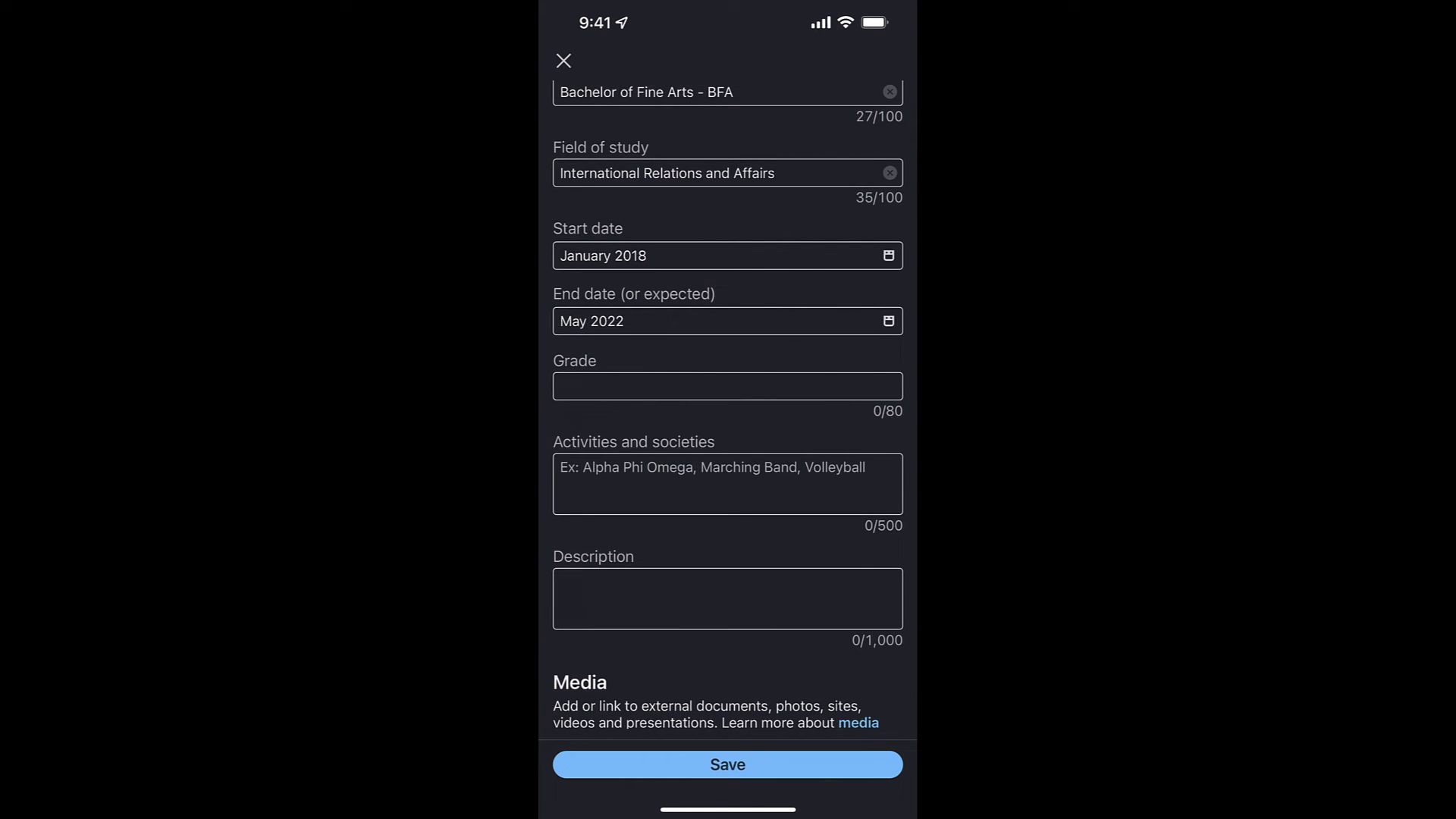
pyautogui.scroll(-3, 728, 456)
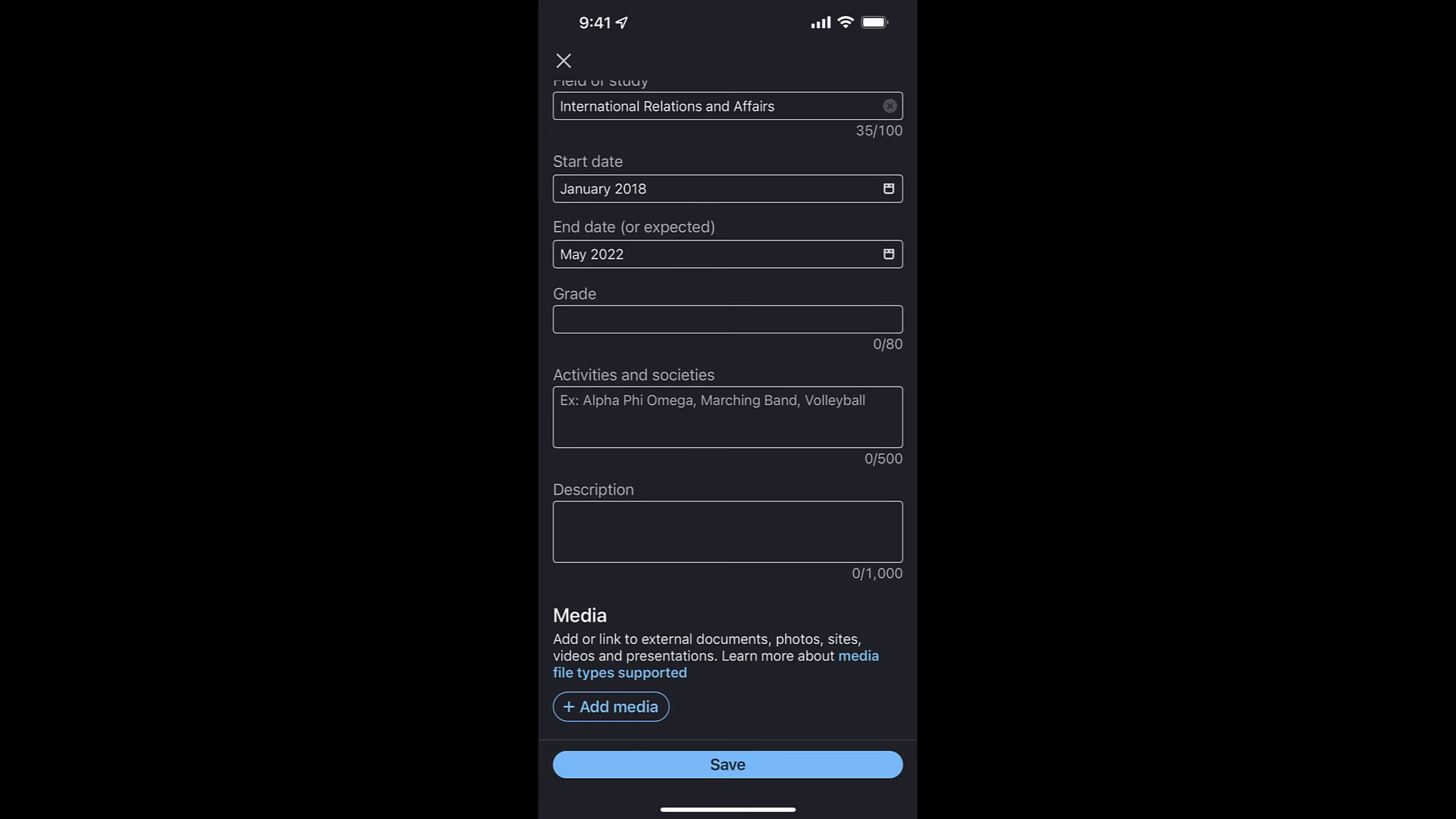
pyautogui.scroll(-2, 728, 456)
pyautogui.scroll(5, 728, 410)
pyautogui.scroll(-5, 728, 410)
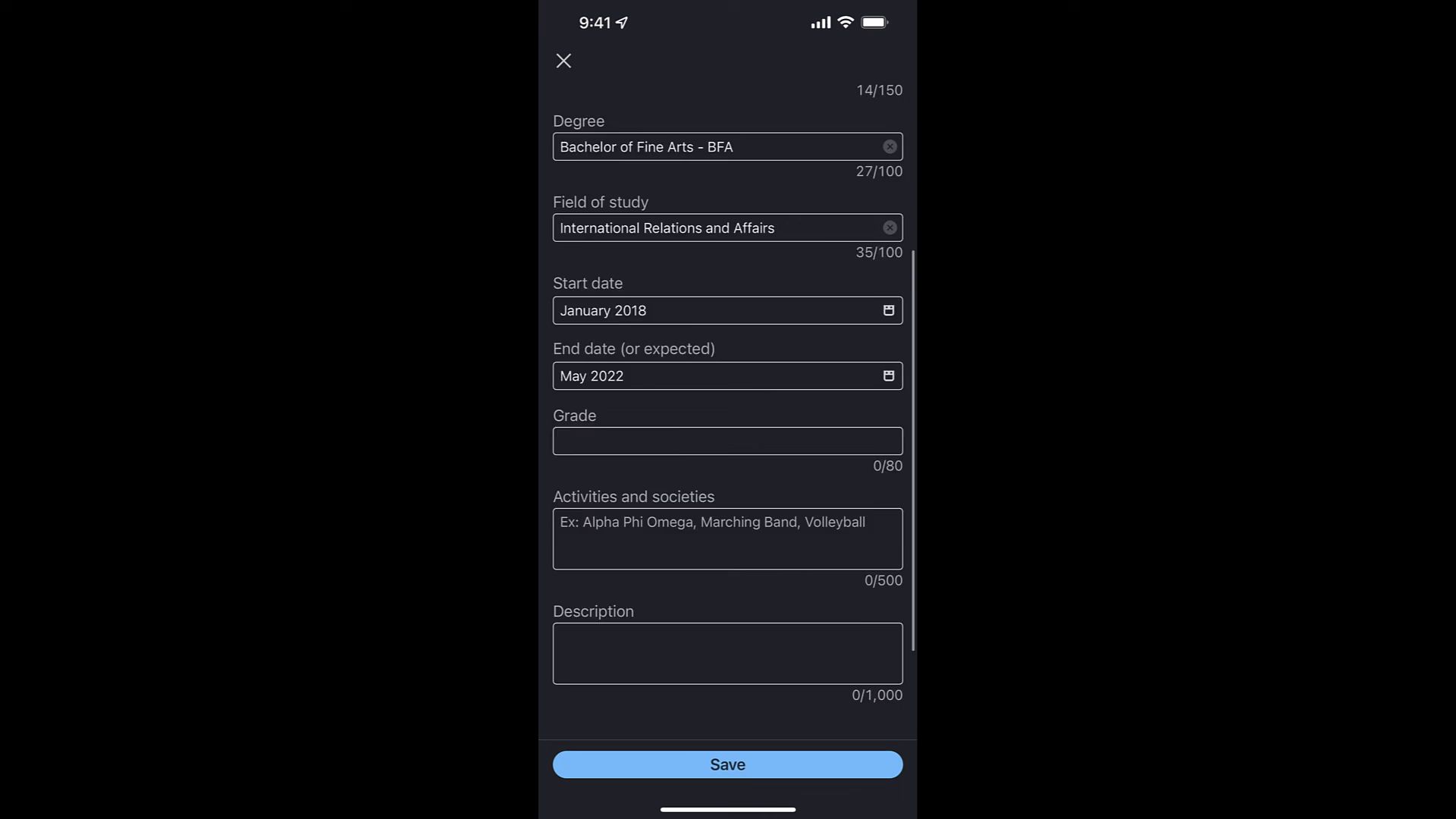
# Review the form's Media and Description, then save the Boston College entry
pyautogui.click(727, 764)
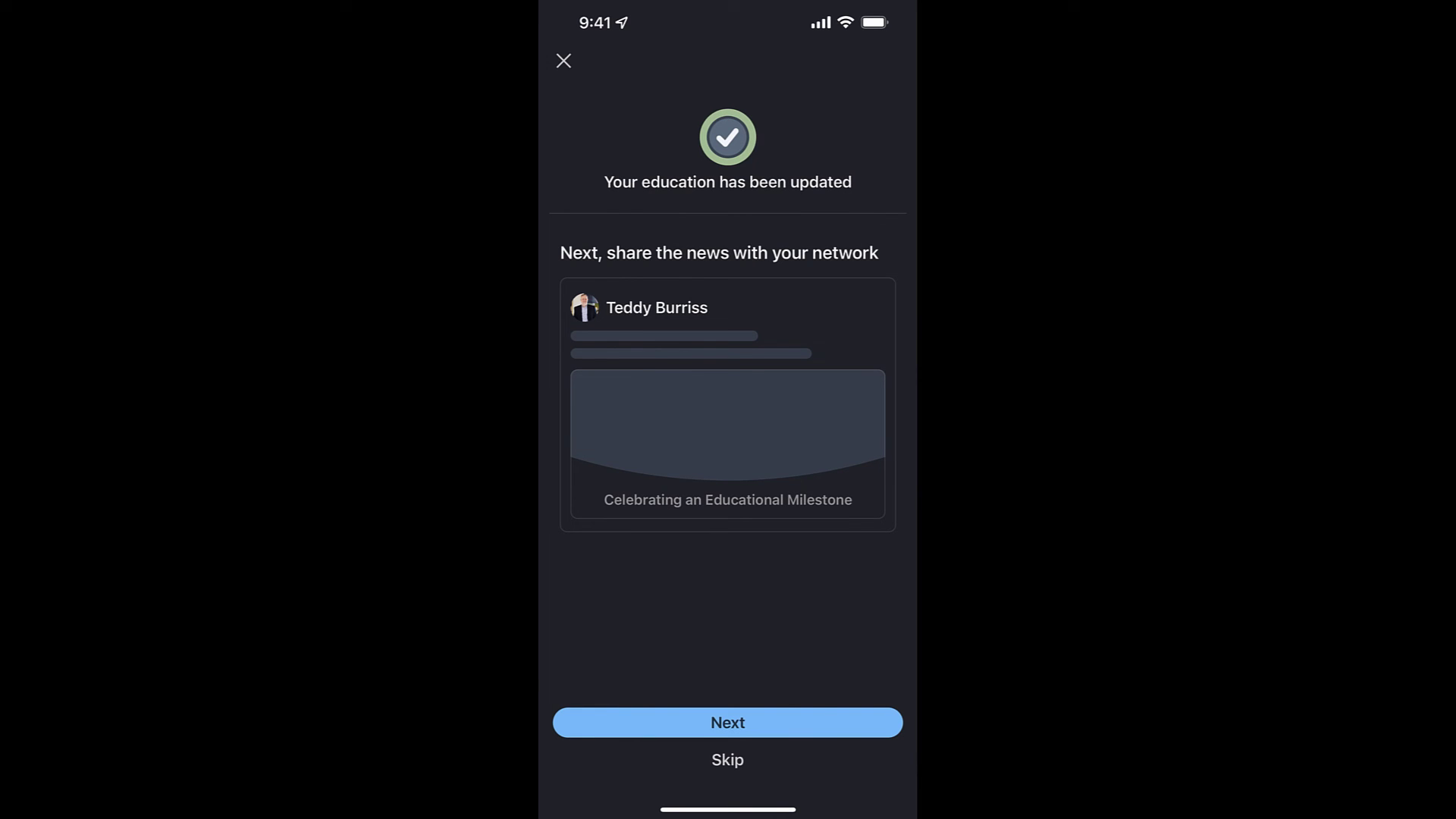
# Skip sharing the education update with your network
pyautogui.click(727, 758)
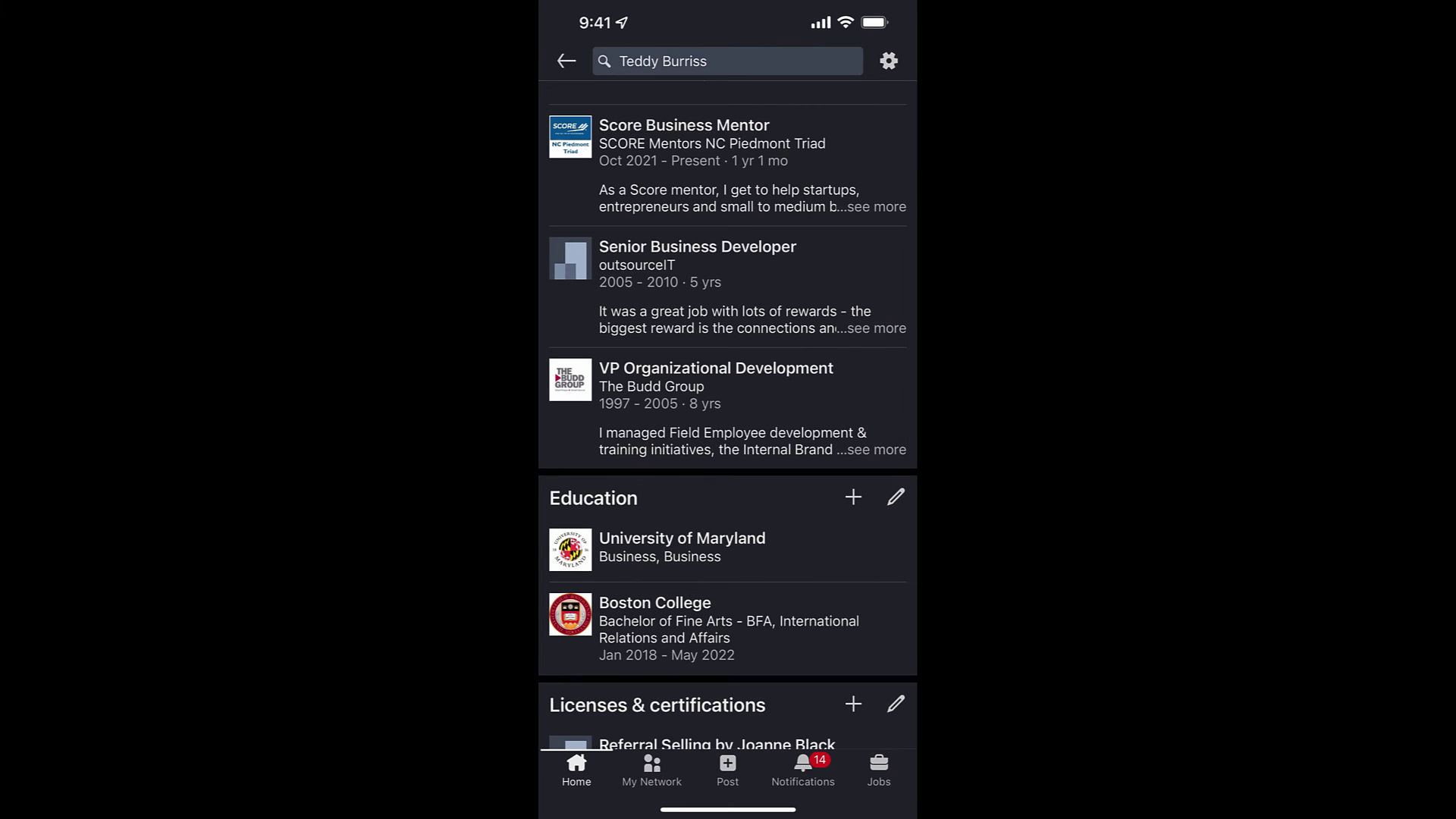
# Return to the home feed, refresh it, and go to your profile
pyautogui.click(576, 770)
pyautogui.moveTo(727, 342); pyautogui.dragTo(727, 512)
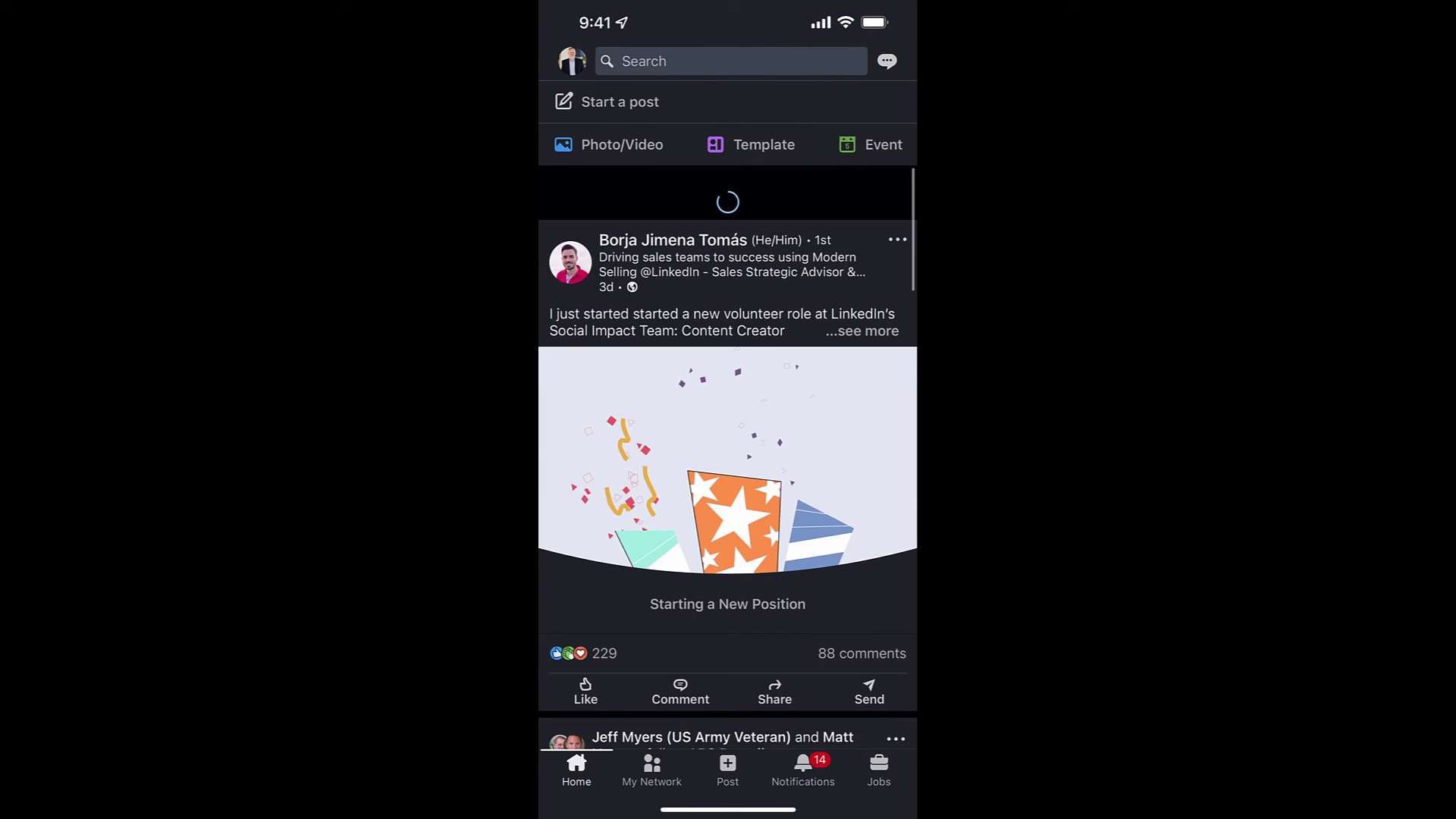
pyautogui.click(571, 60)
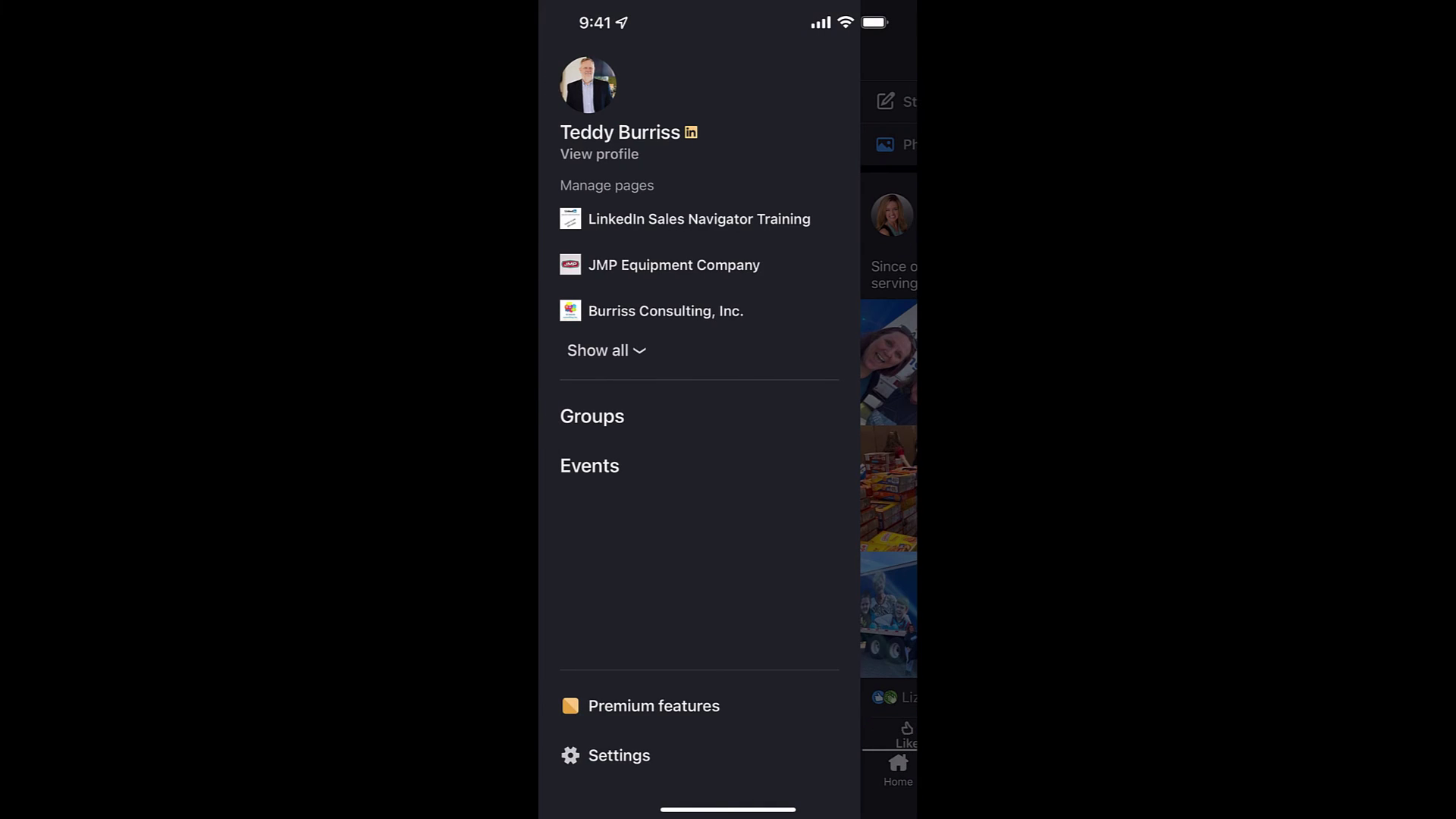
pyautogui.click(599, 153)
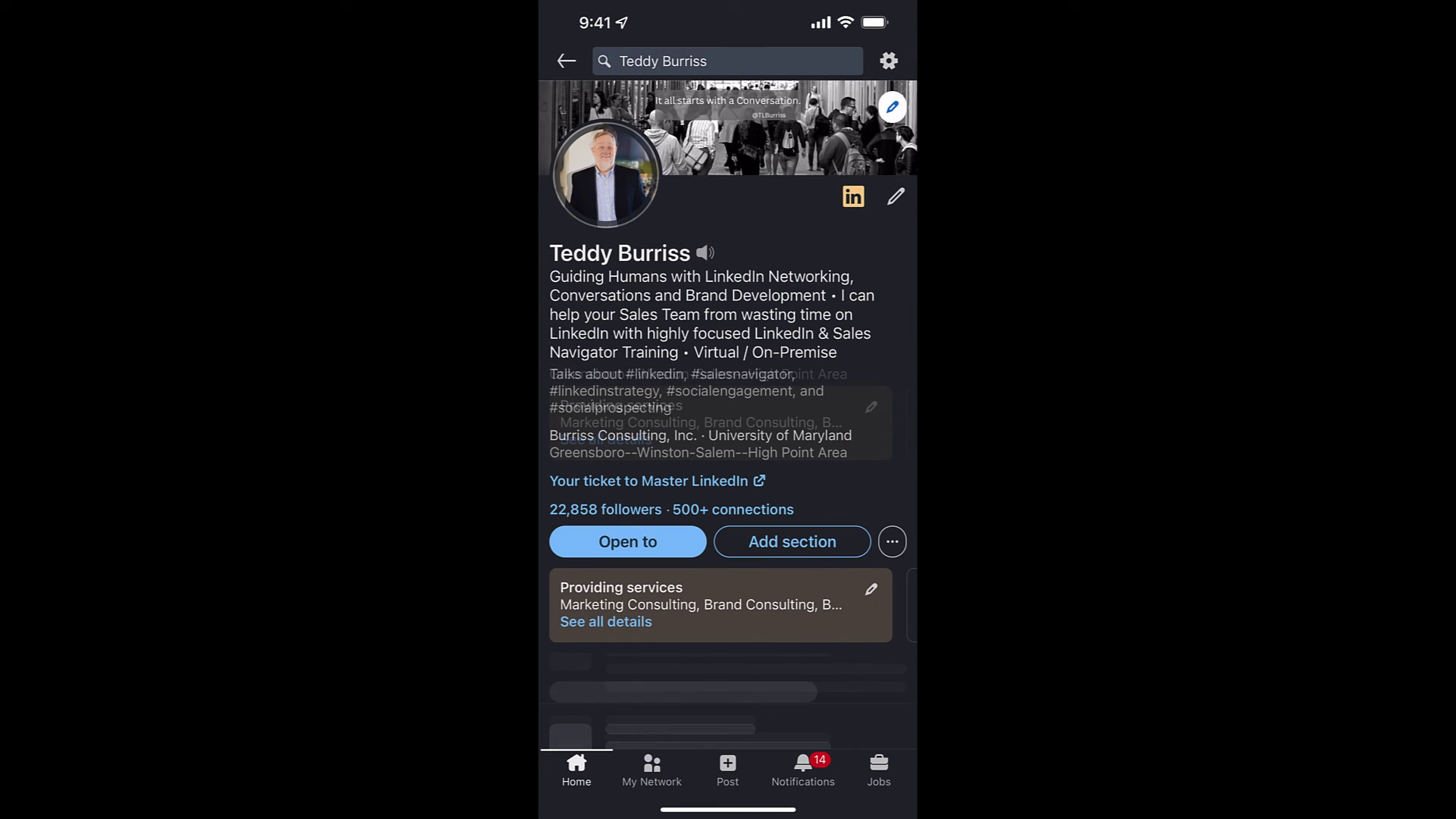
# Keep University of Maryland as the intro's education instead of Boston College and save
pyautogui.click(895, 197)
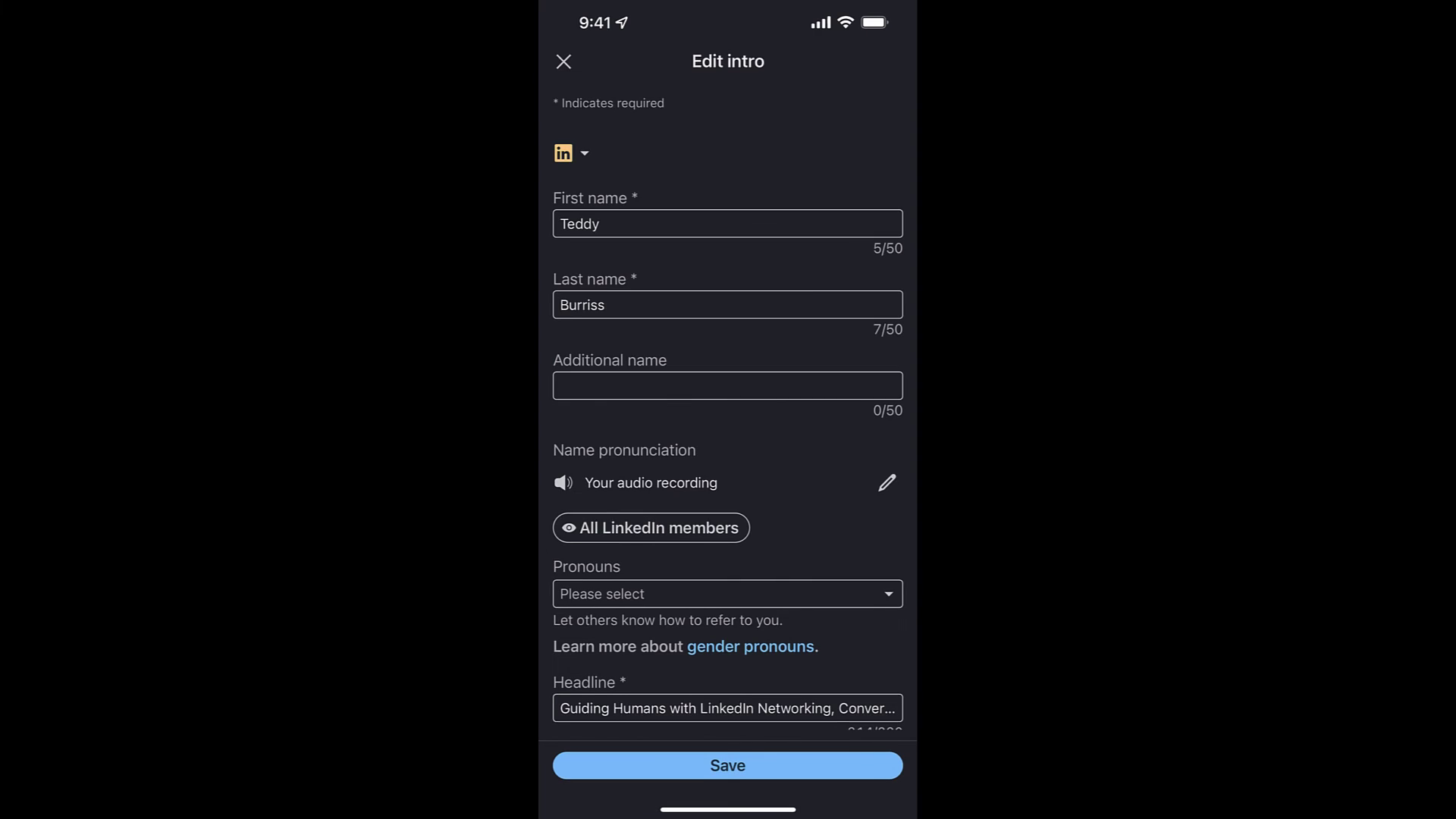
pyautogui.scroll(-3, 728, 456)
pyautogui.scroll(-3, 729, 456)
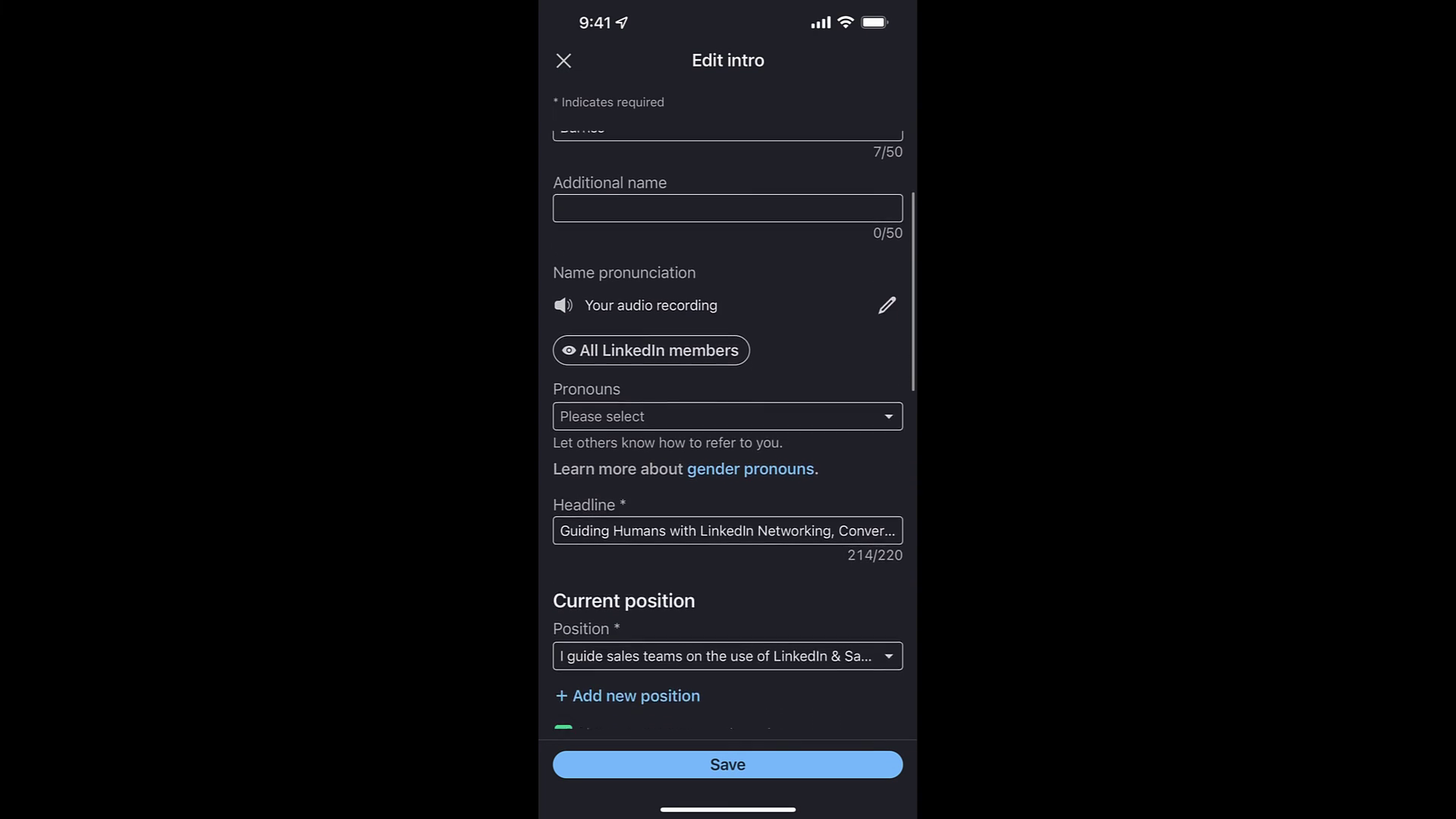
pyautogui.scroll(-3, 728, 456)
pyautogui.scroll(-3, 728, 456)
pyautogui.scroll(-2, 728, 455)
pyautogui.scroll(-2, 729, 455)
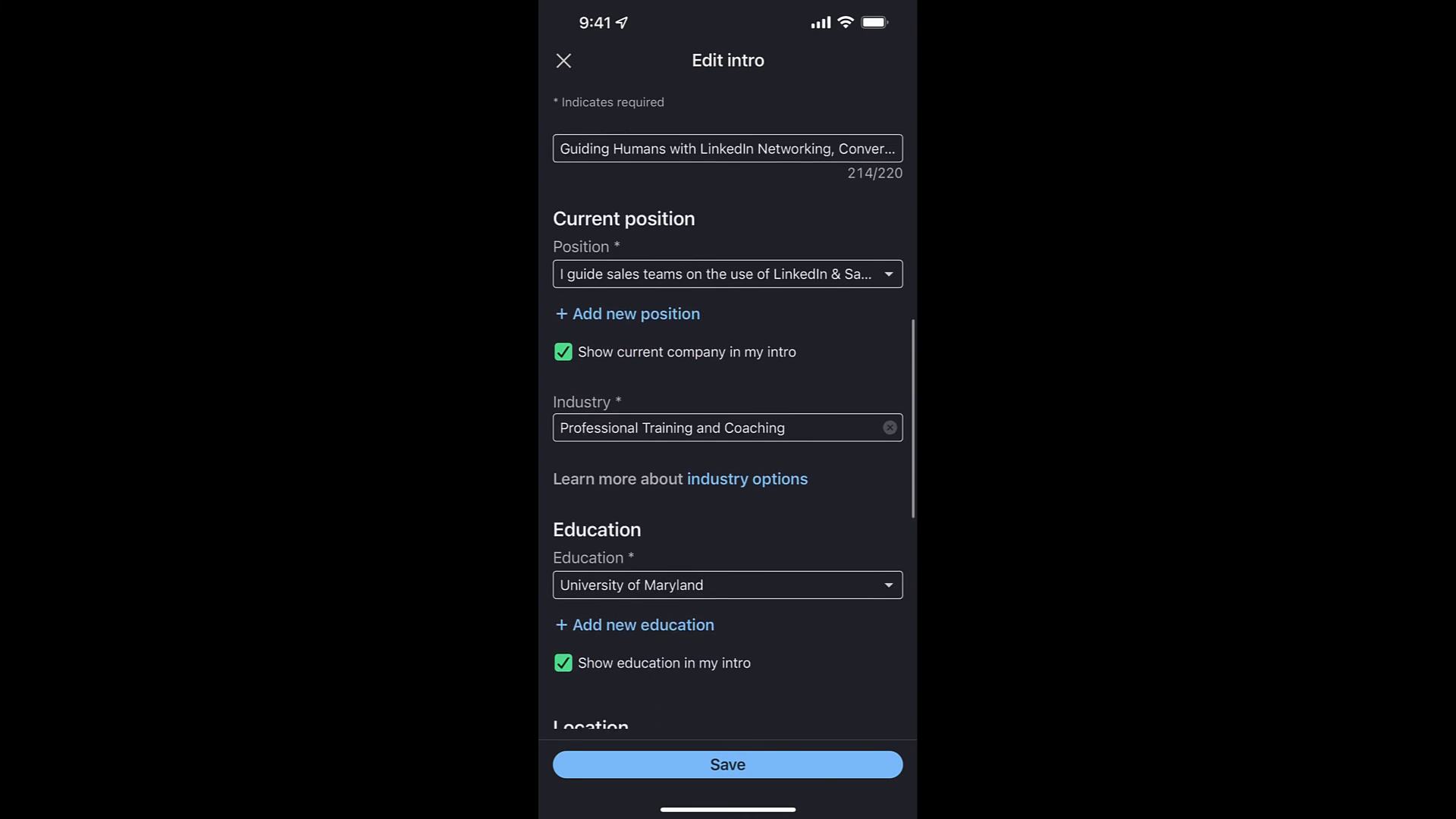
pyautogui.scroll(-1, 729, 456)
pyautogui.click(728, 568)
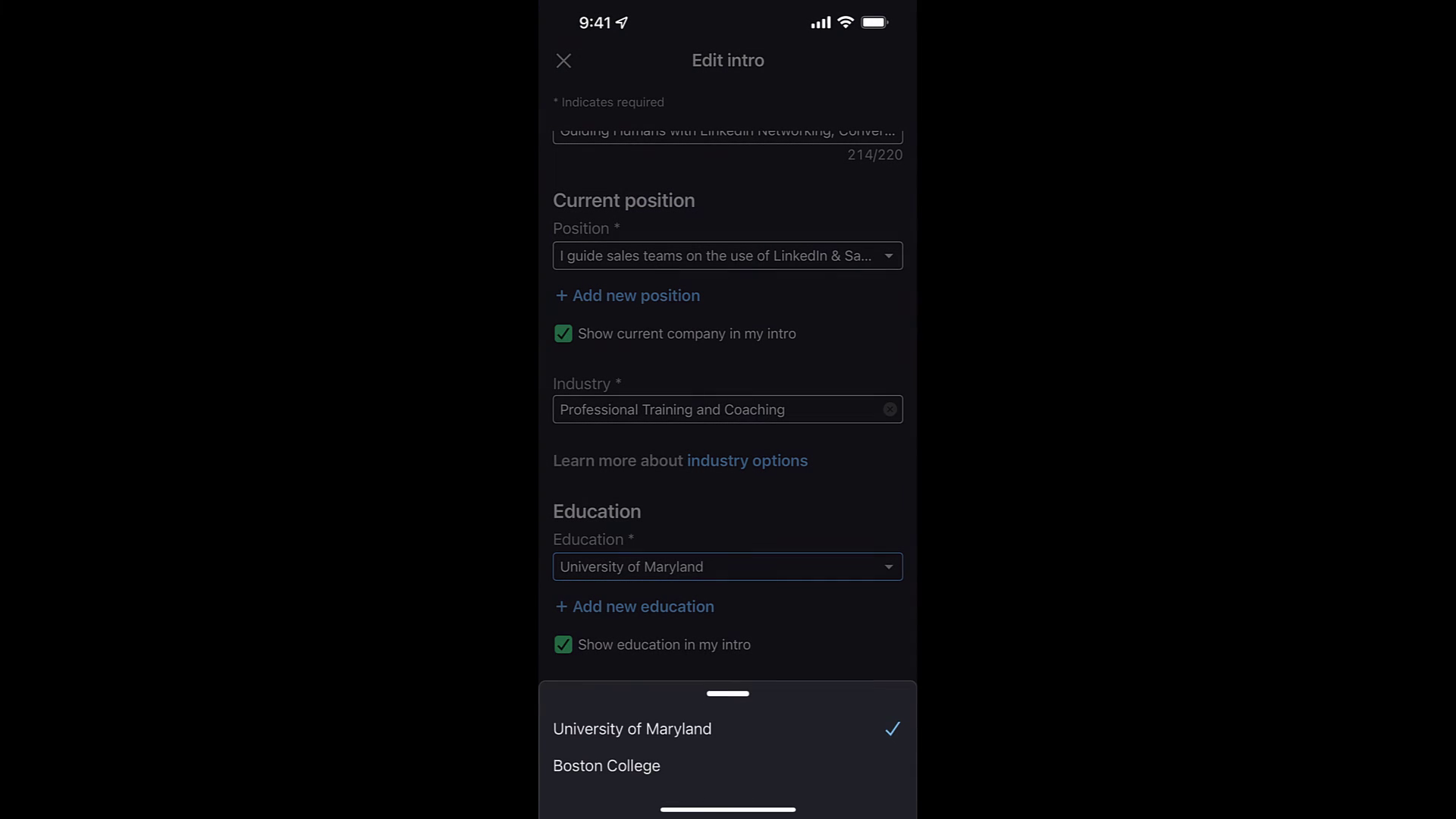
pyautogui.click(606, 771)
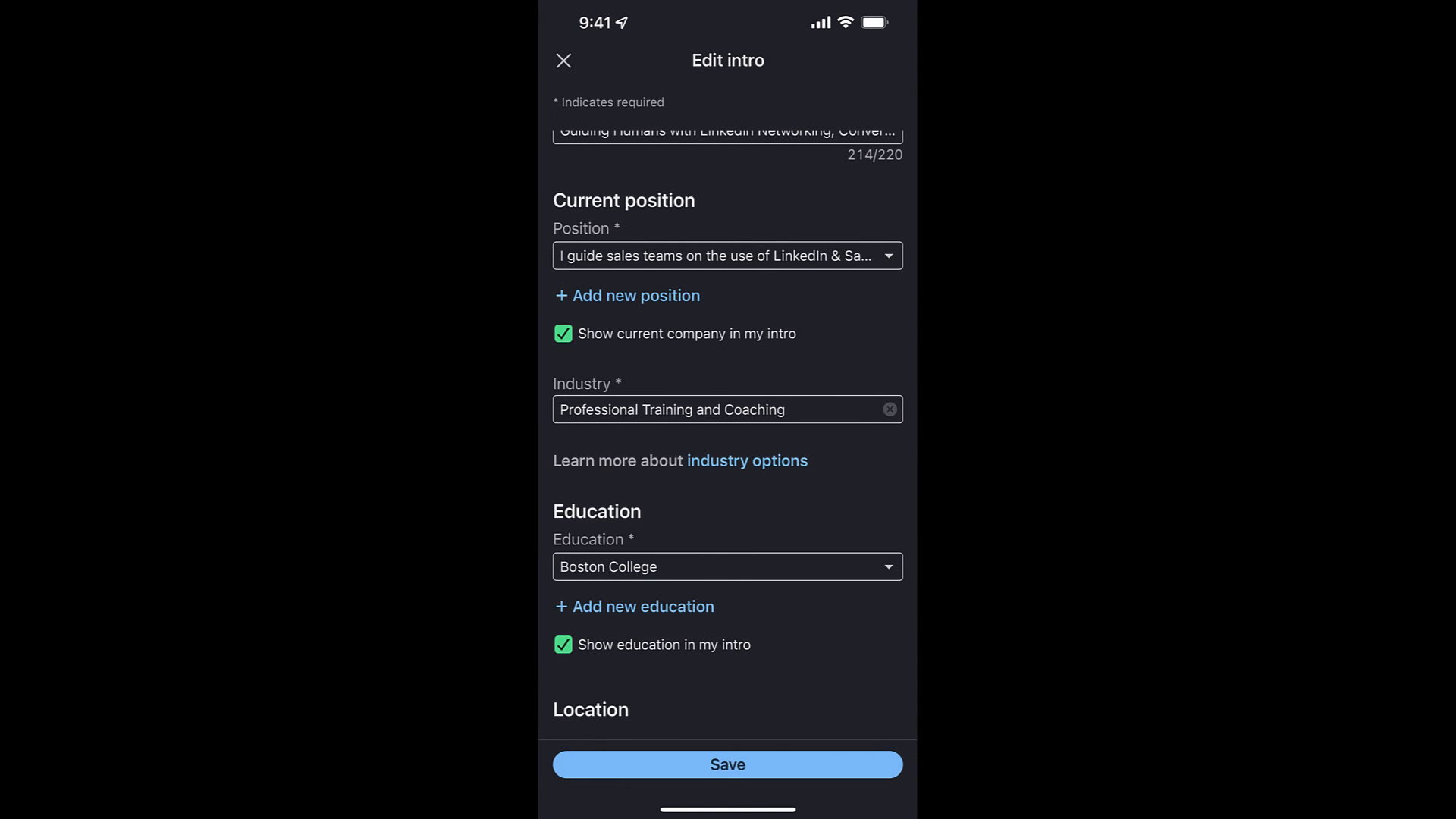
pyautogui.click(728, 567)
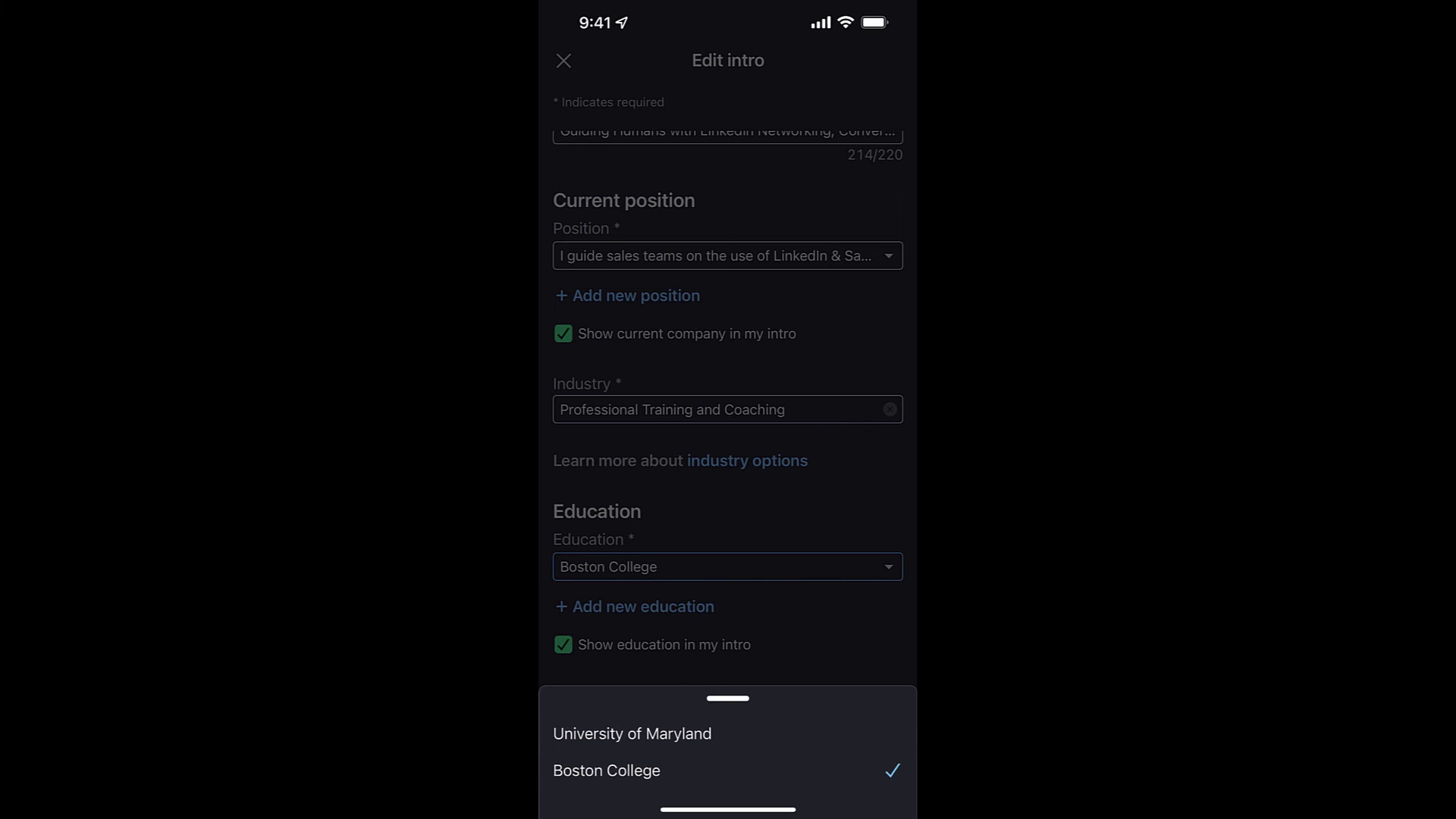
pyautogui.click(634, 735)
pyautogui.click(729, 764)
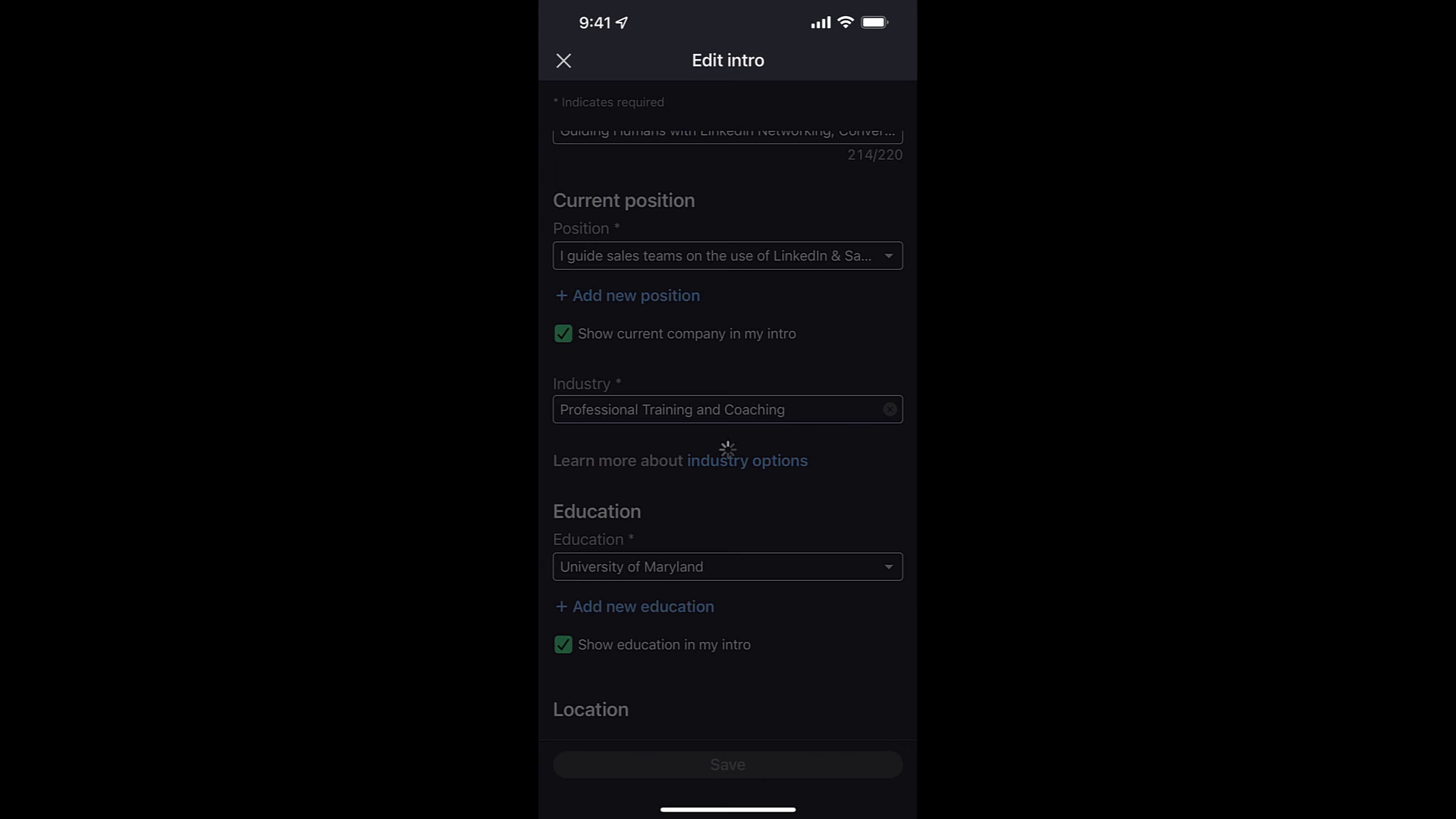